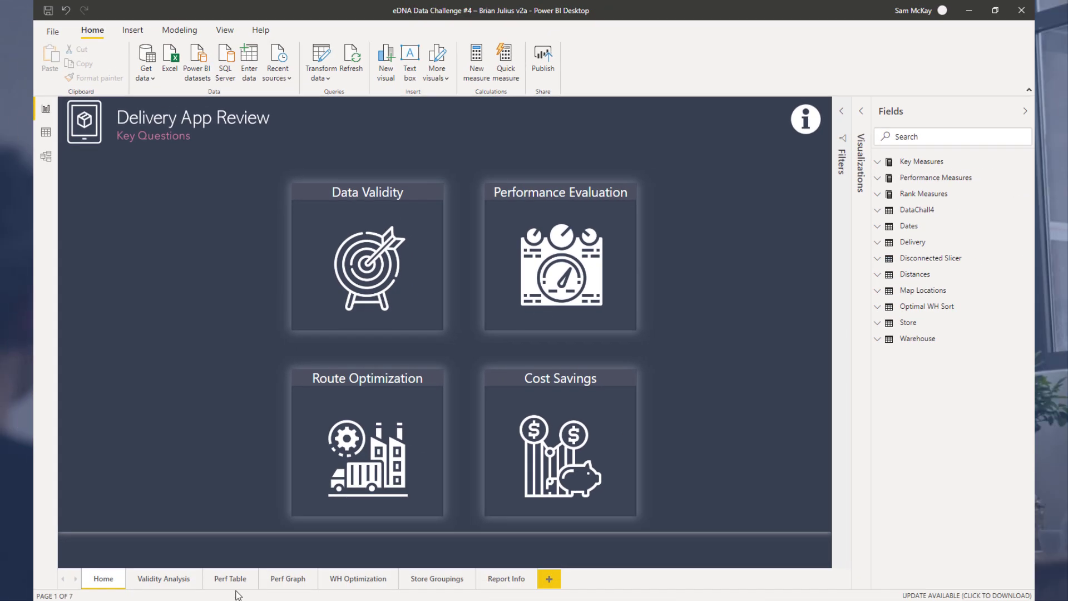
Switch to the Challenge 4 Delivery App forum post in Chrome
click(314, 554)
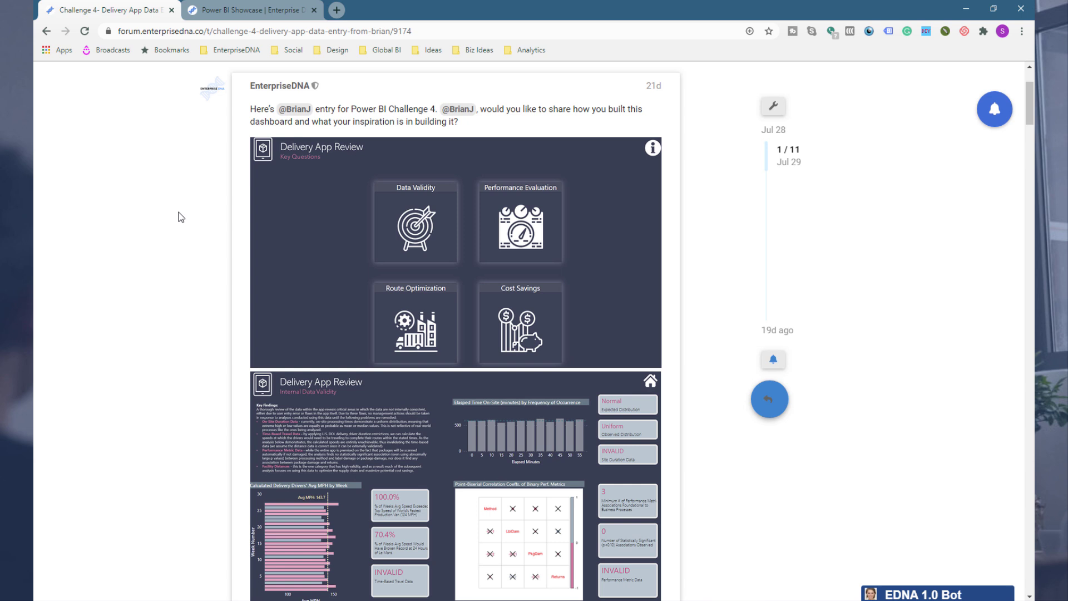
scroll(179, 212, up, 1)
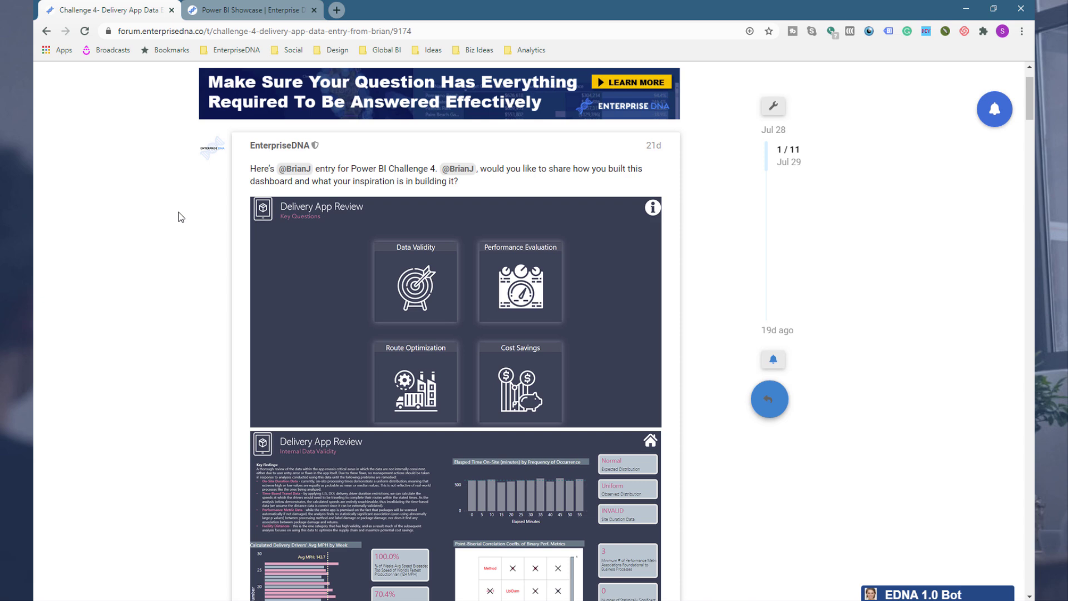
scroll(171, 271, down, 5)
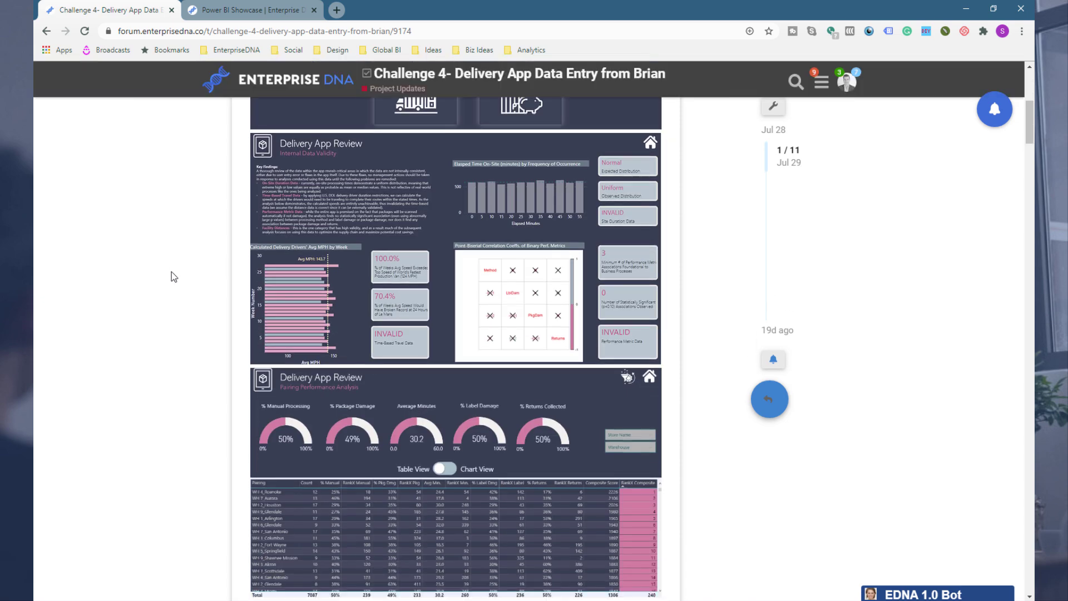
scroll(181, 238, up, 3)
scroll(177, 243, up, 4)
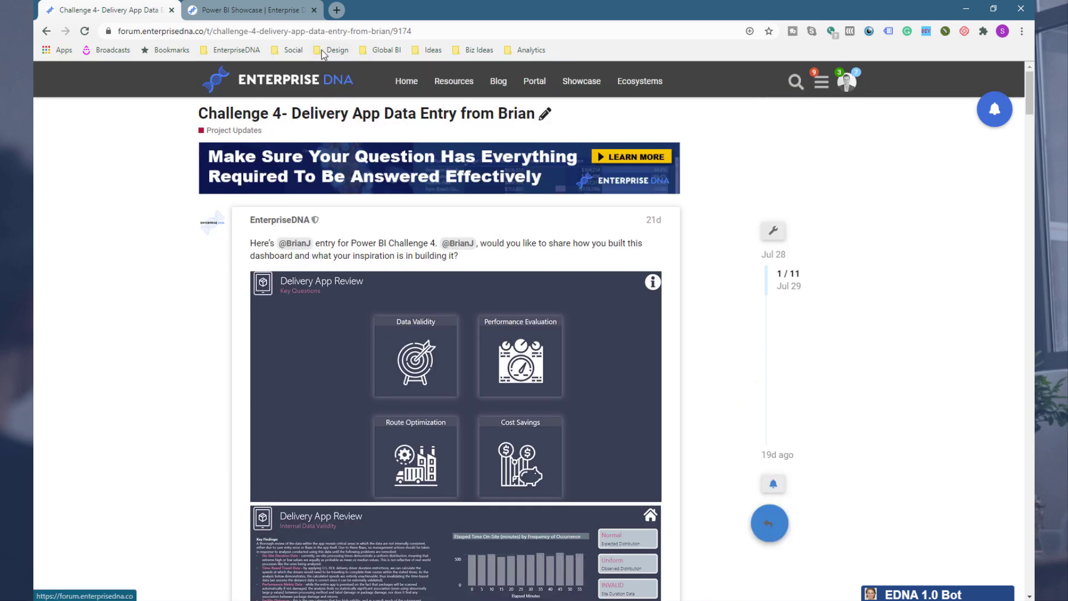
click(432, 32)
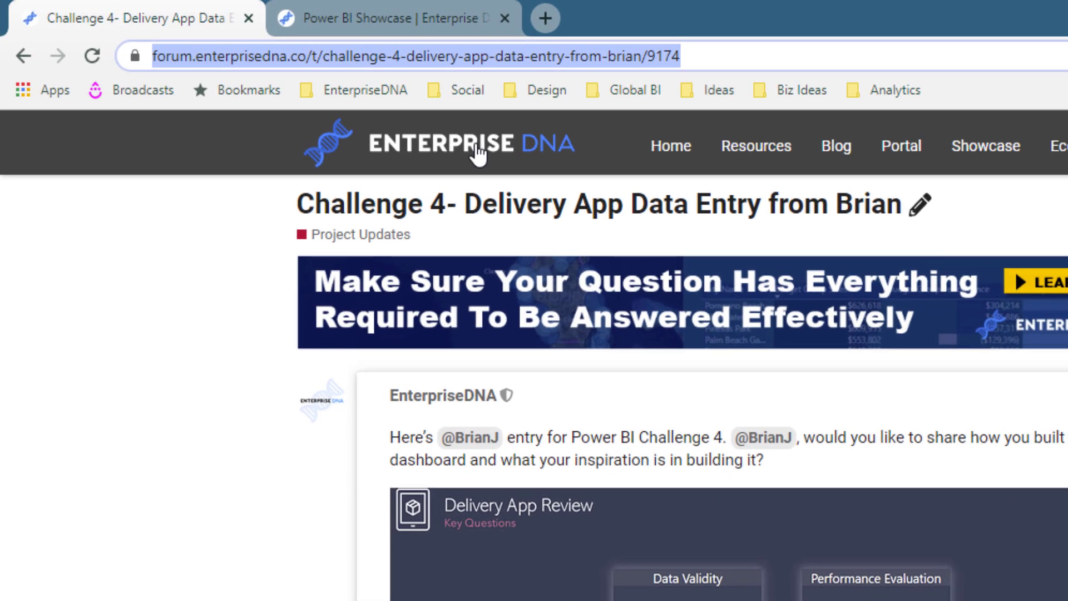
Open the Enterprise DNA forum home page in a new browser tab
right_click(477, 153)
click(516, 158)
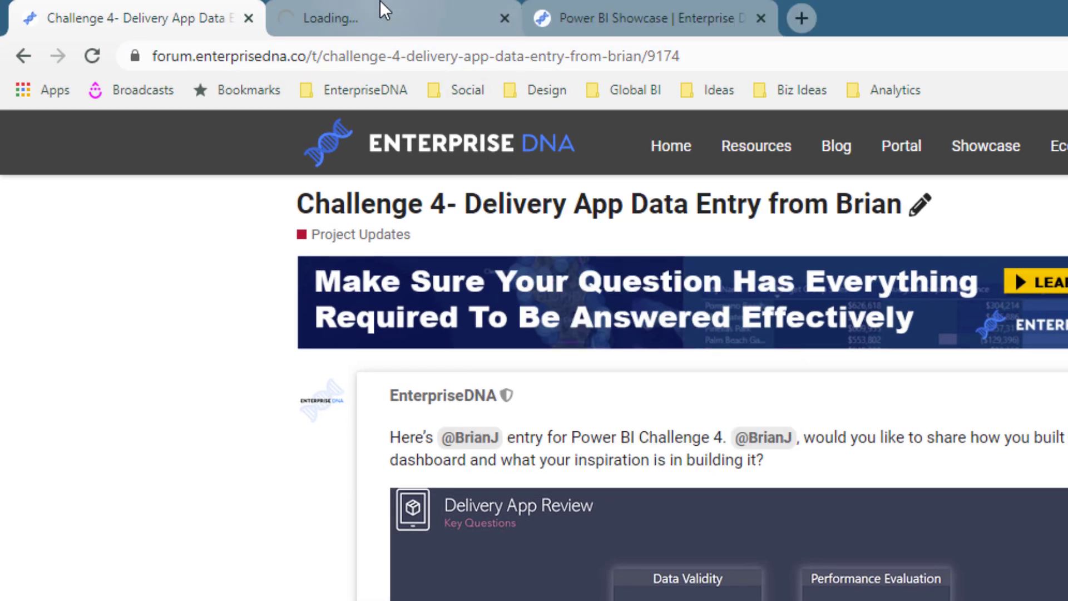
click(374, 13)
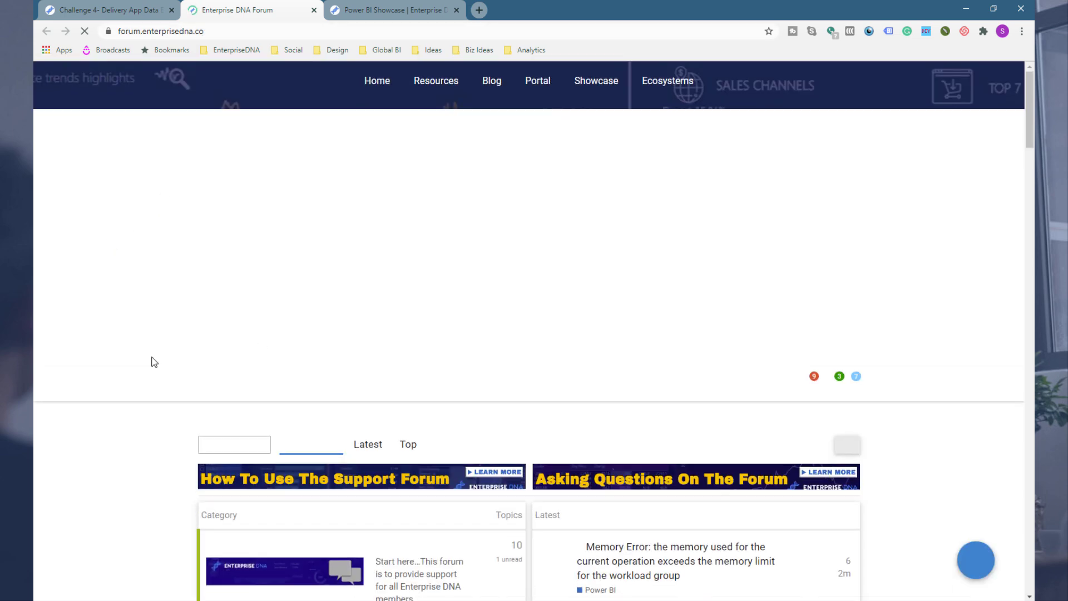
Scroll the forum's category list and enter the Project Updates category
scroll(151, 362, down, 5)
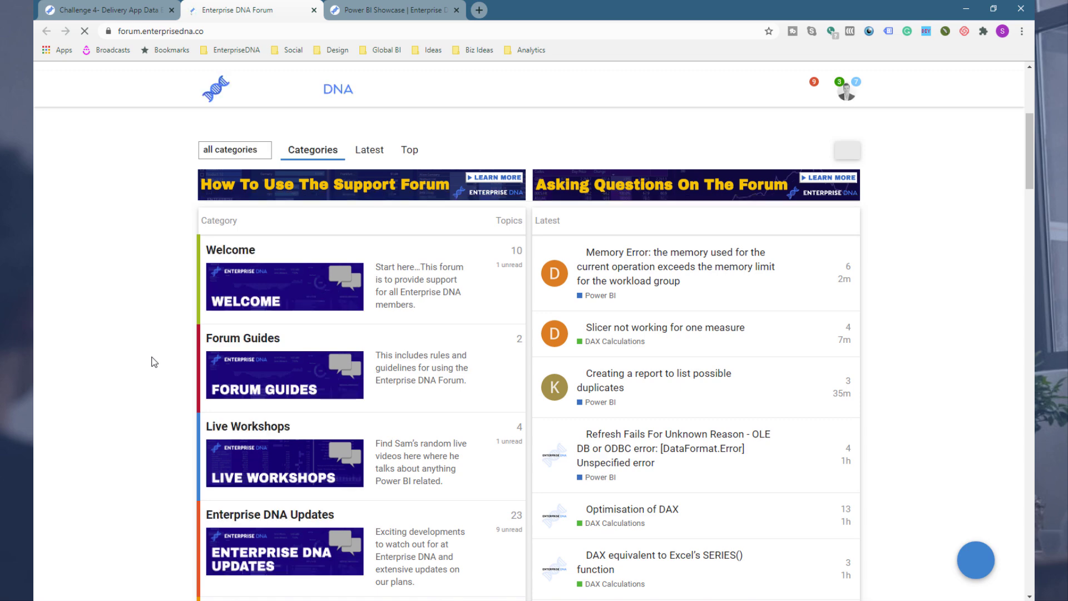
scroll(154, 362, down, 10)
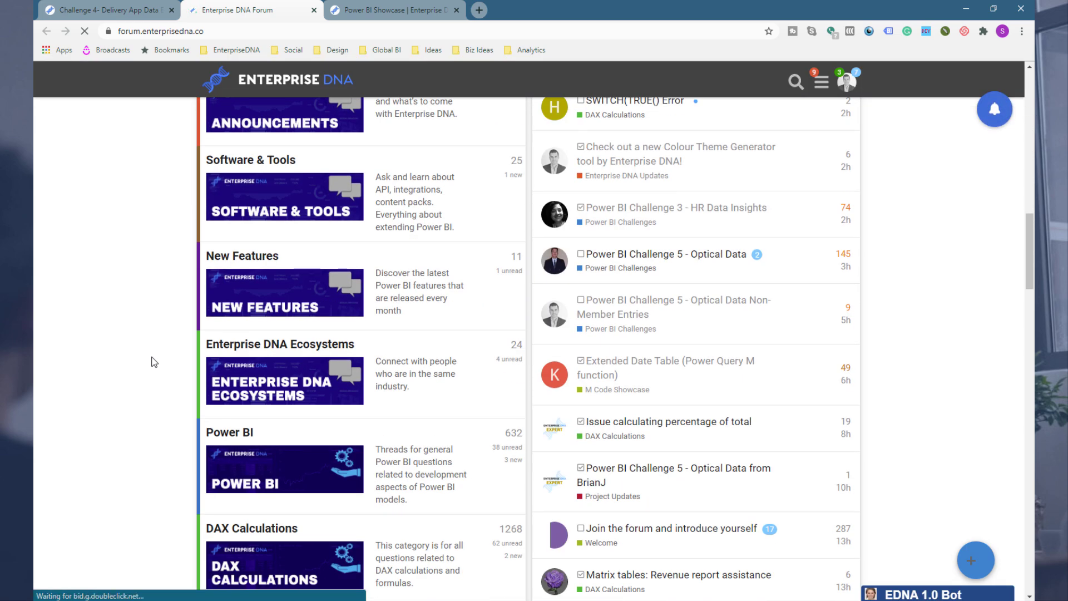
scroll(137, 400, down, 6)
scroll(138, 401, down, 15)
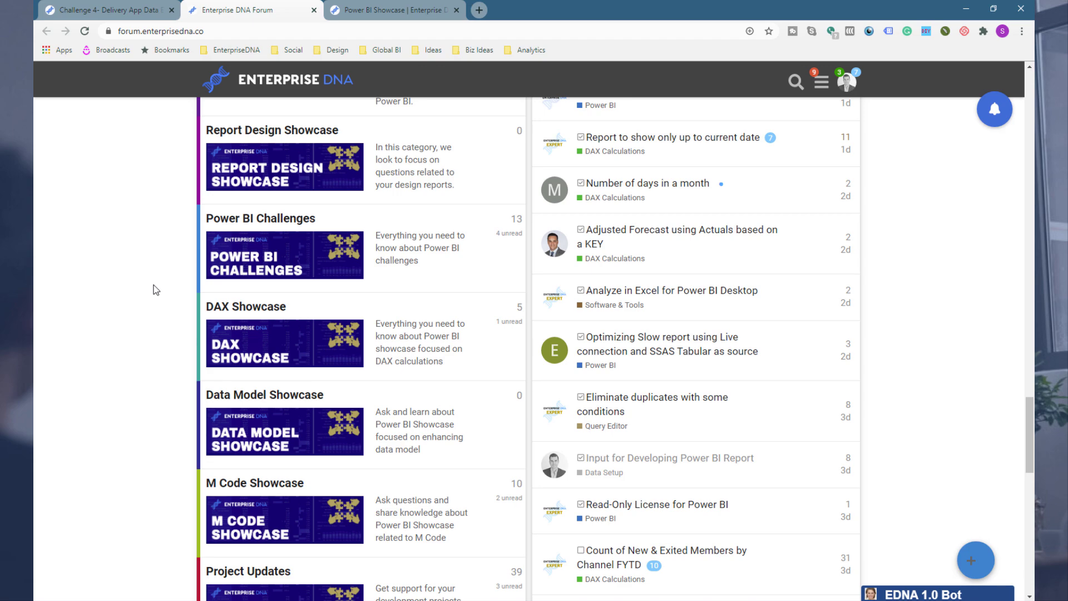
scroll(156, 289, down, 10)
scroll(156, 289, up, 5)
scroll(156, 289, up, 1)
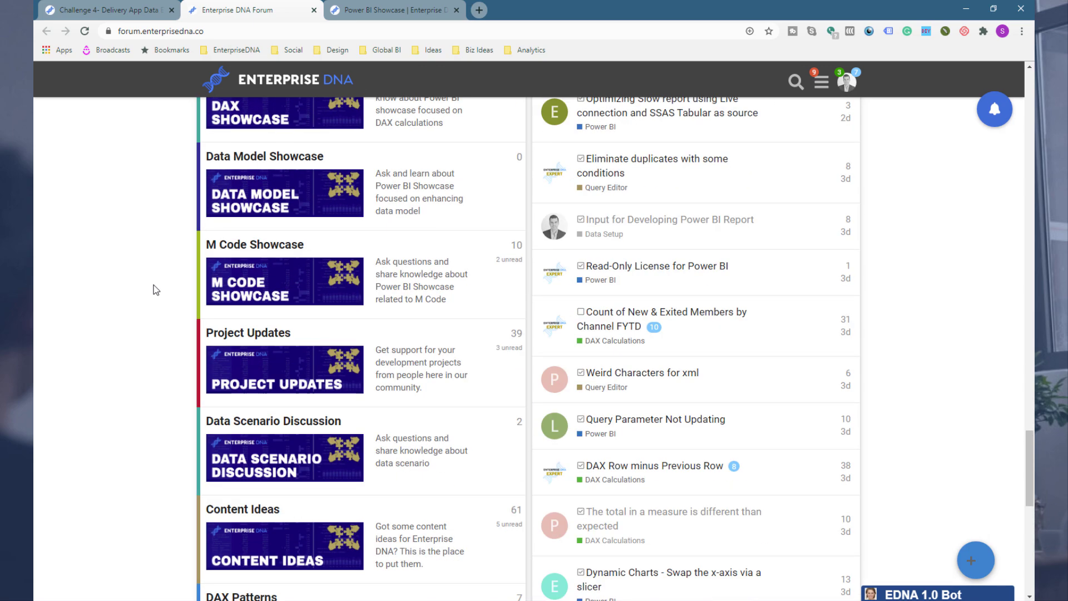
click(284, 370)
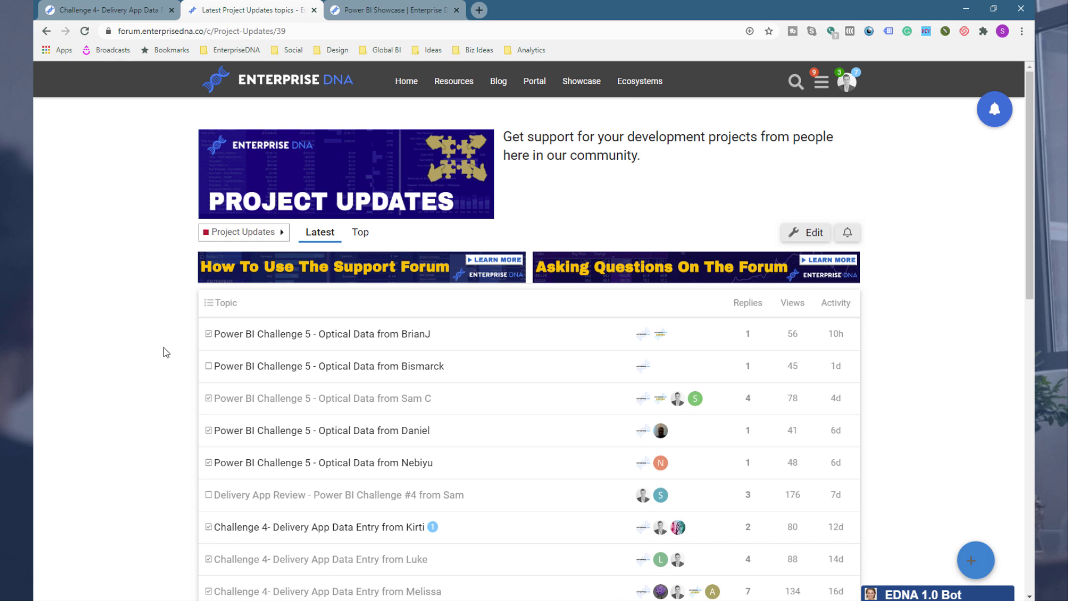
Browse the Project Updates topic list, then return to the Challenge 4 Delivery App post
scroll(163, 347, down, 8)
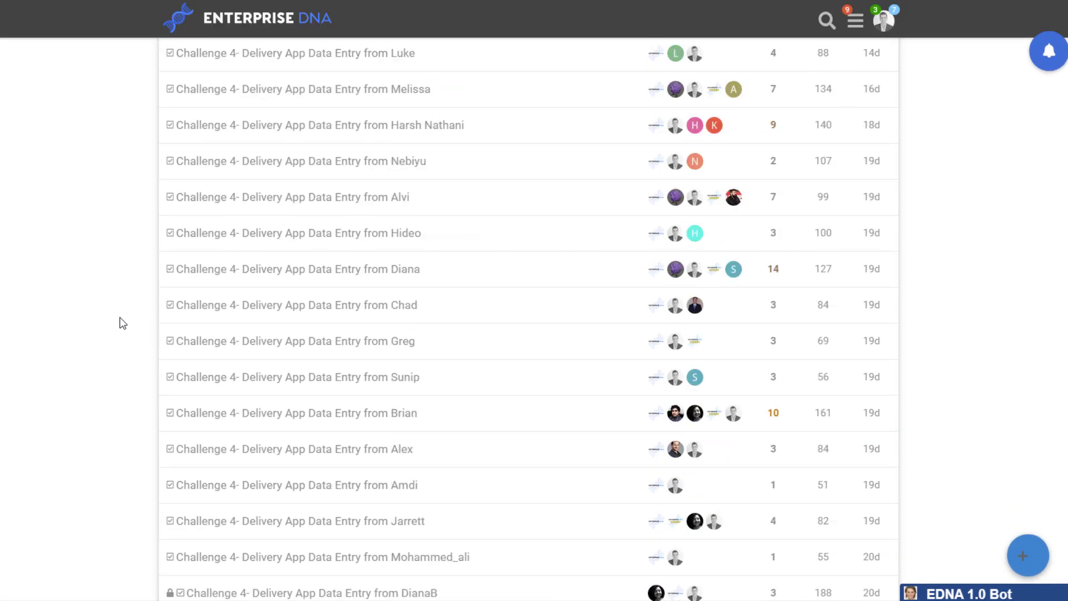
scroll(123, 322, down, 1)
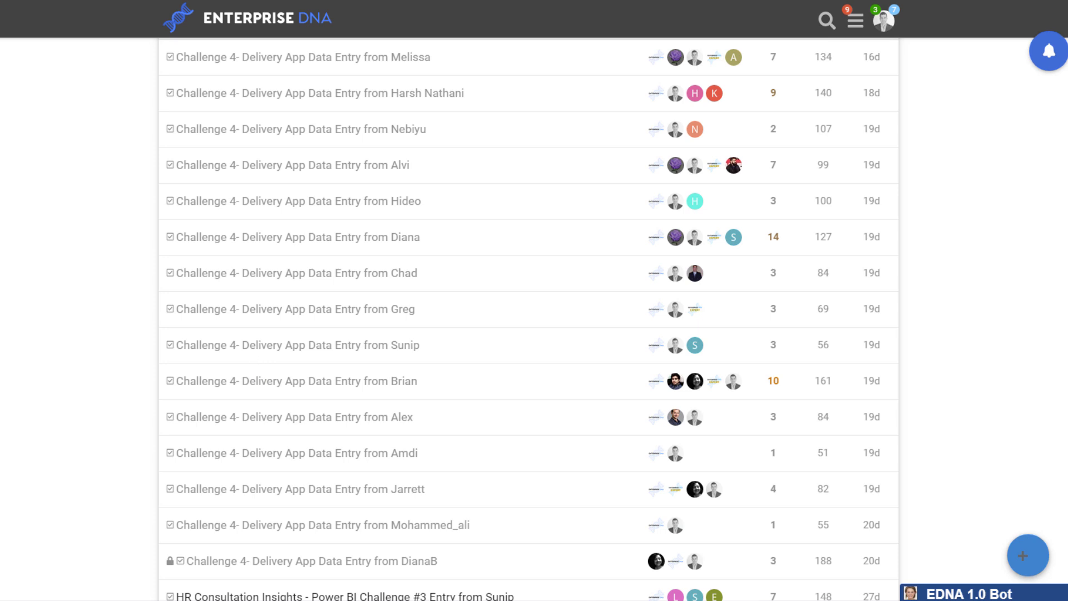
scroll(311, 387, up, 2)
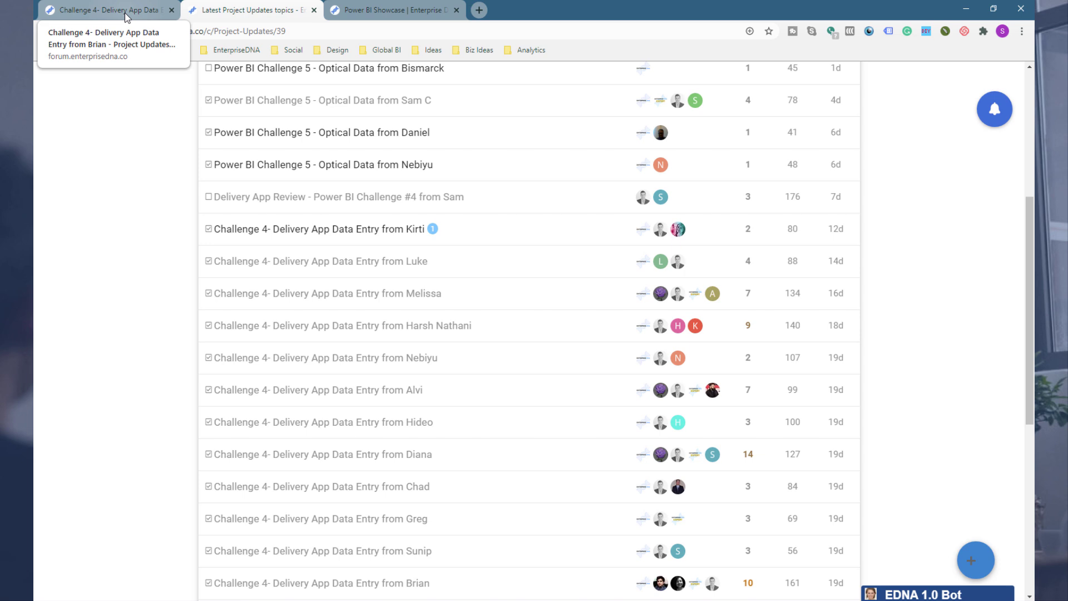
click(127, 17)
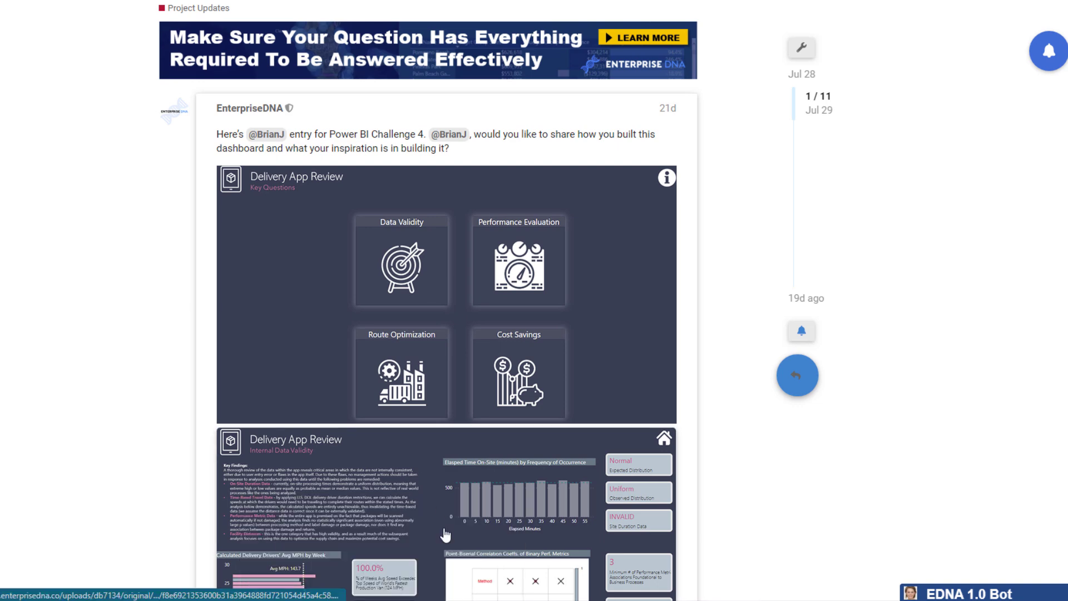
Bring up the Internal Data Validity page in Power BI Desktop and select the Key Findings text box
click(417, 593)
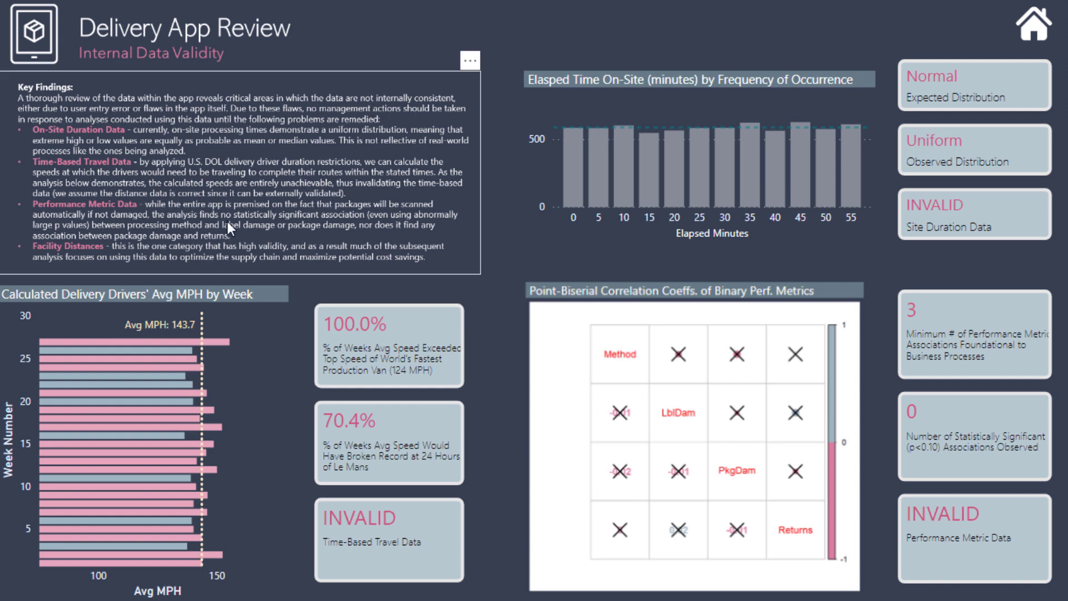
click(432, 253)
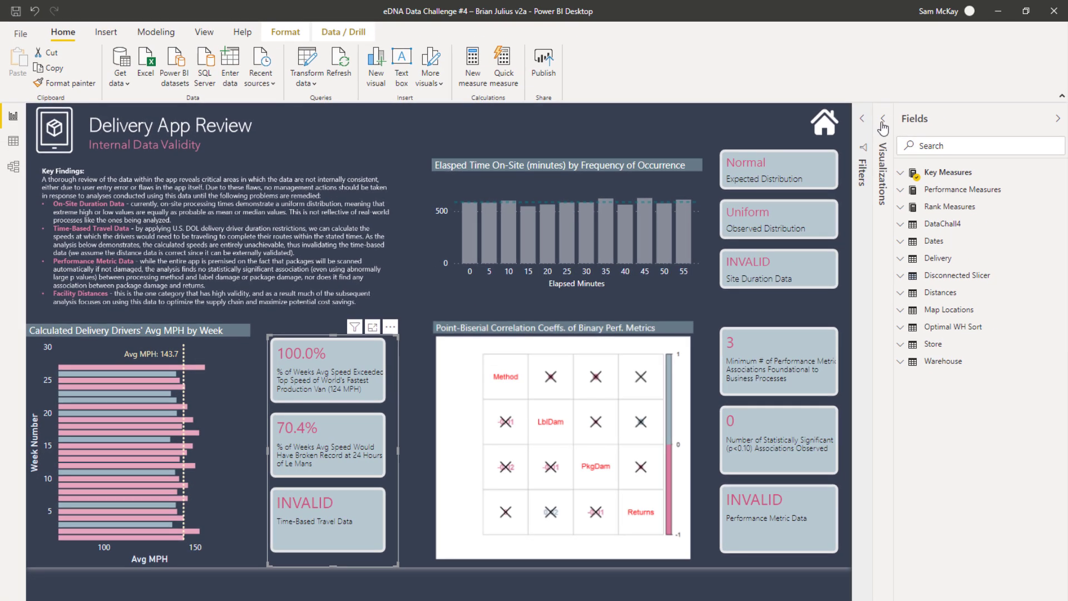
Expand the Visualizations pane, deselect the 100.0% card, then collapse and re-expand the pane
click(883, 120)
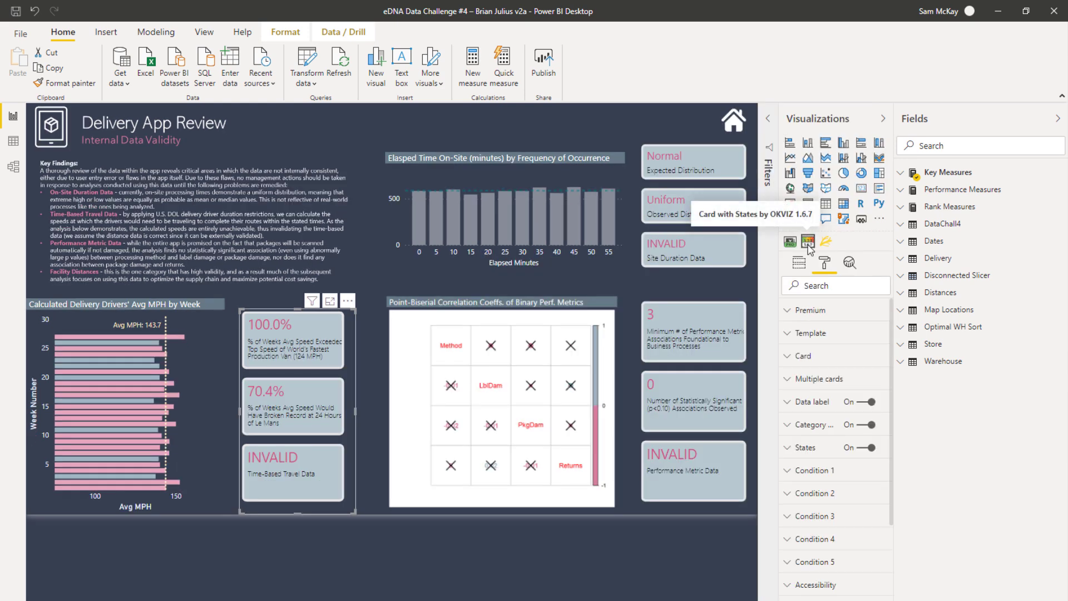
click(366, 166)
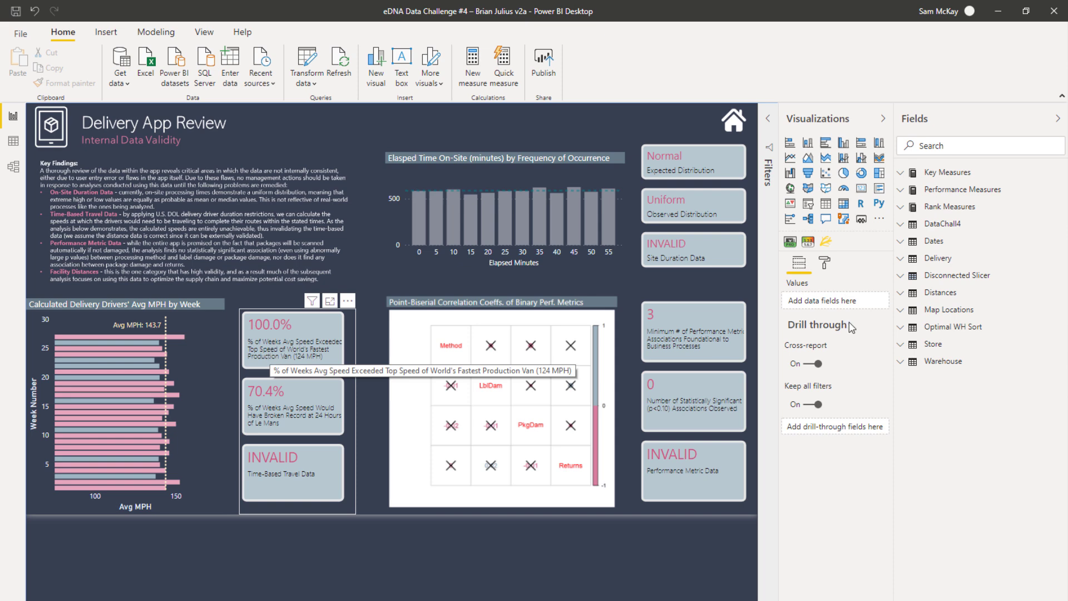
click(884, 122)
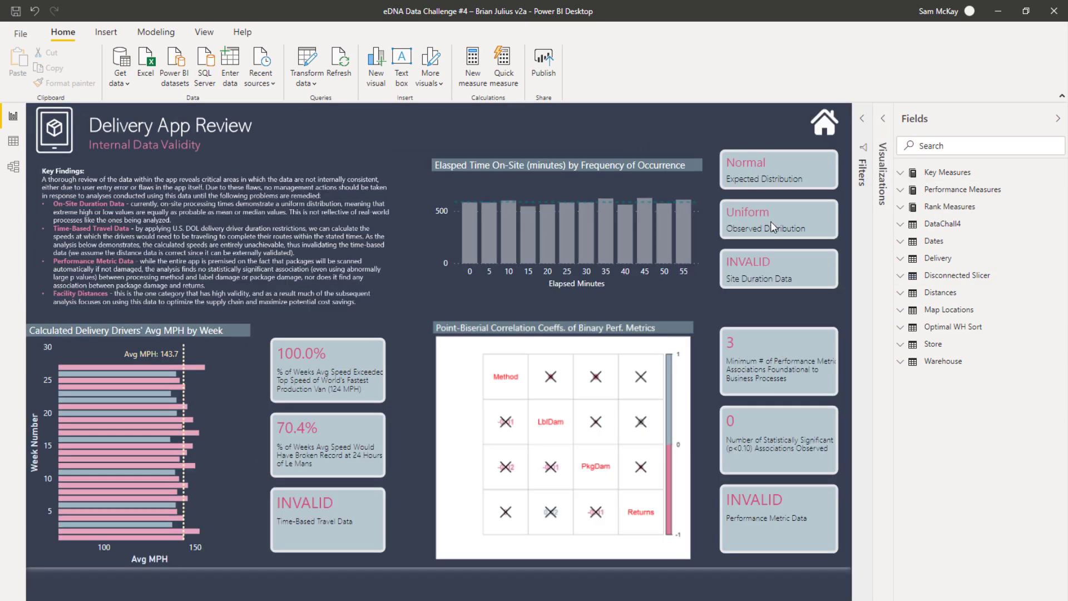
click(884, 119)
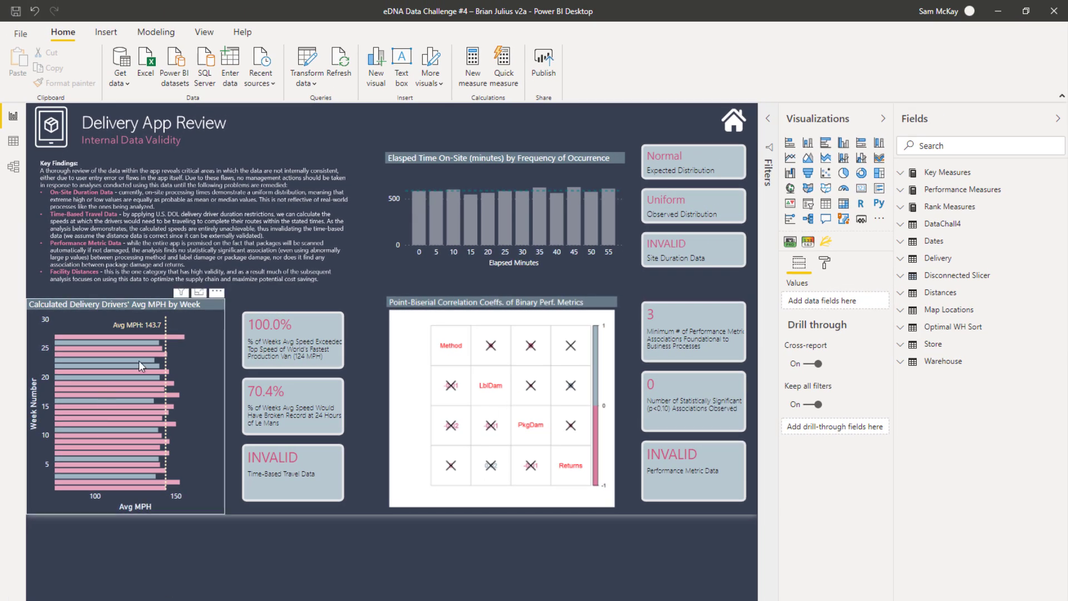
Read the tooltip values of the Avg MPH bars on the validity page
mouse_move(140, 369)
mouse_move(135, 336)
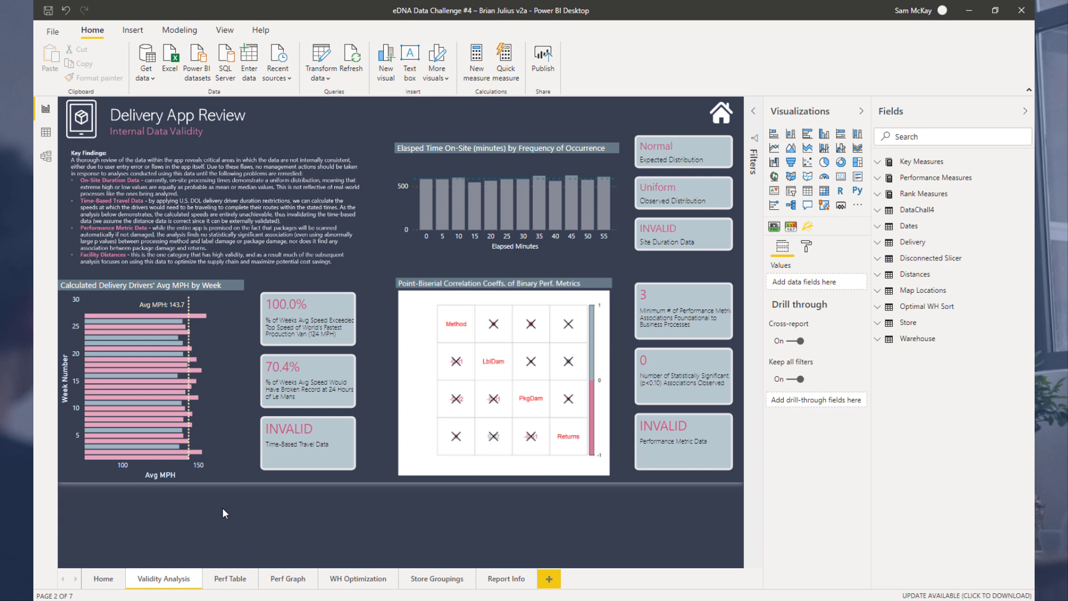
From Home, open the Performance Evaluation page and switch it to the Composite Score by Pairing chart
ctrl+click(728, 120)
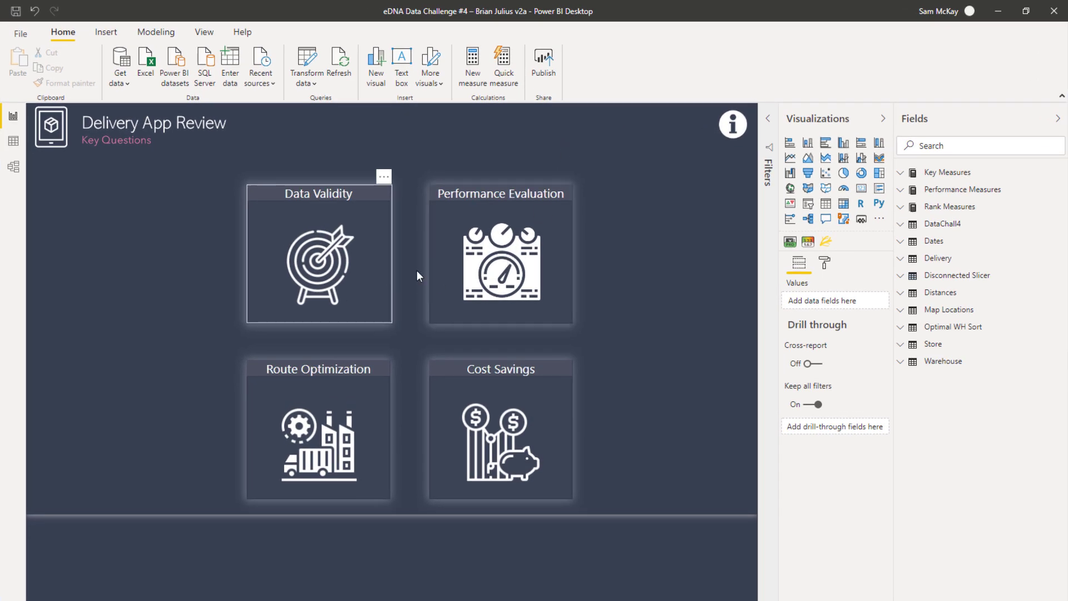
ctrl+click(512, 265)
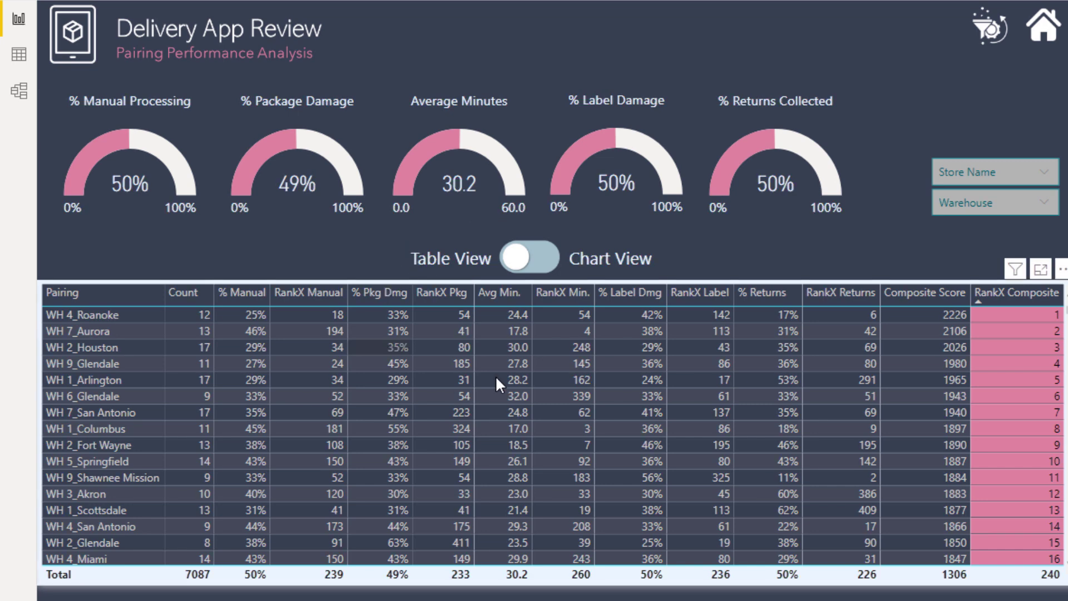
scroll(504, 391, down, 15)
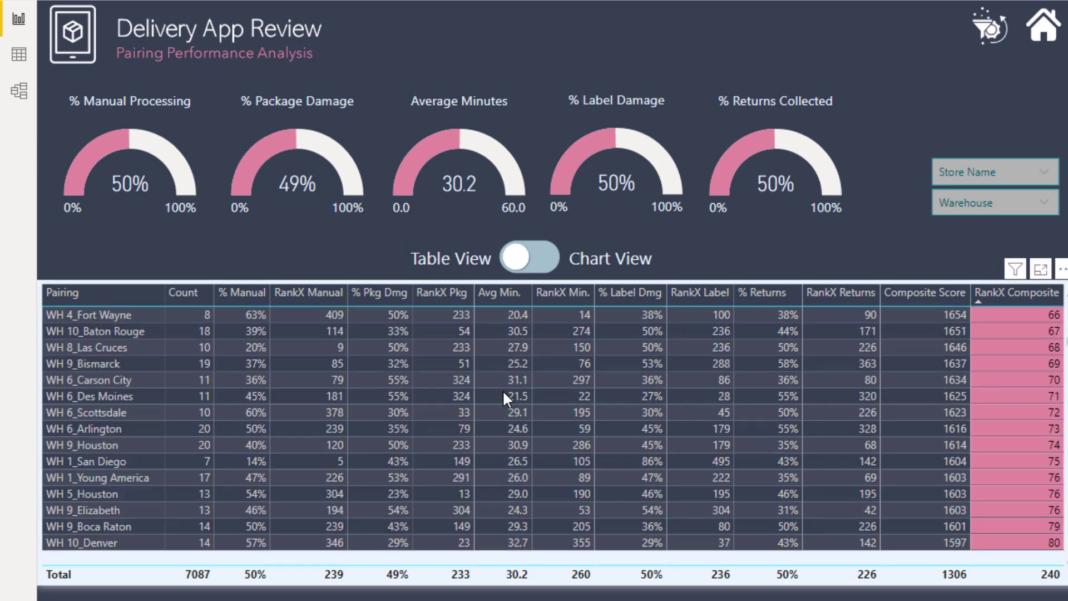
scroll(504, 392, up, 15)
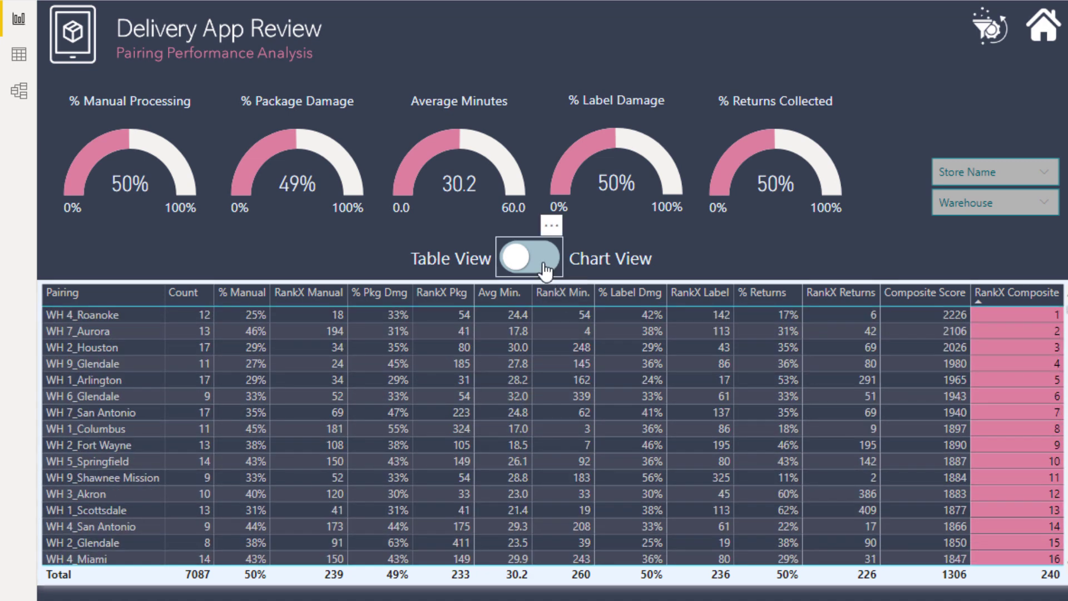
ctrl+click(545, 271)
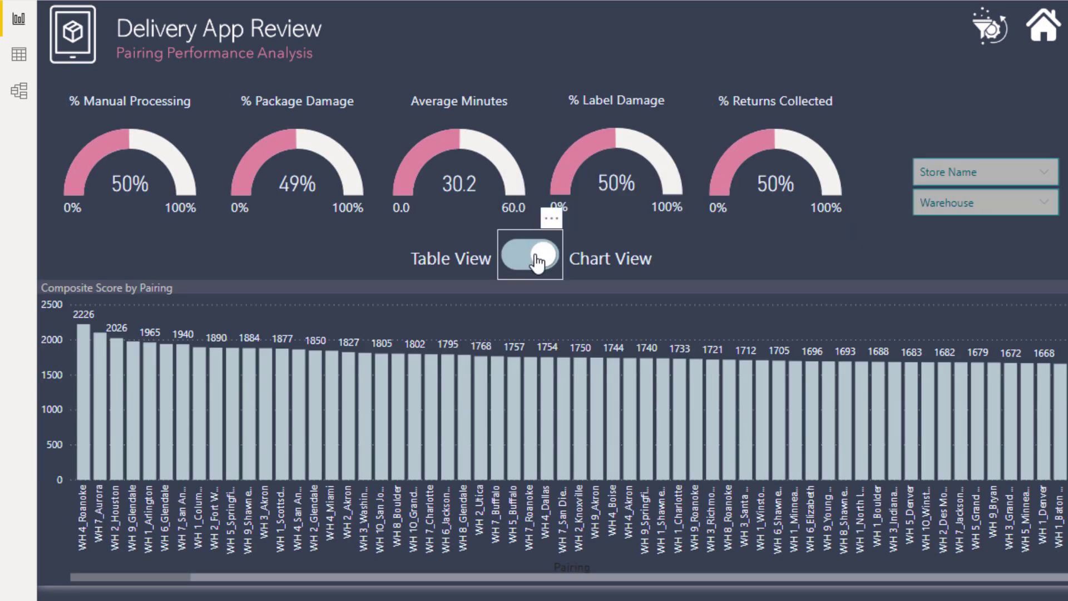
Select the Table View / Chart View toggle image to show its image settings and Action
click(560, 239)
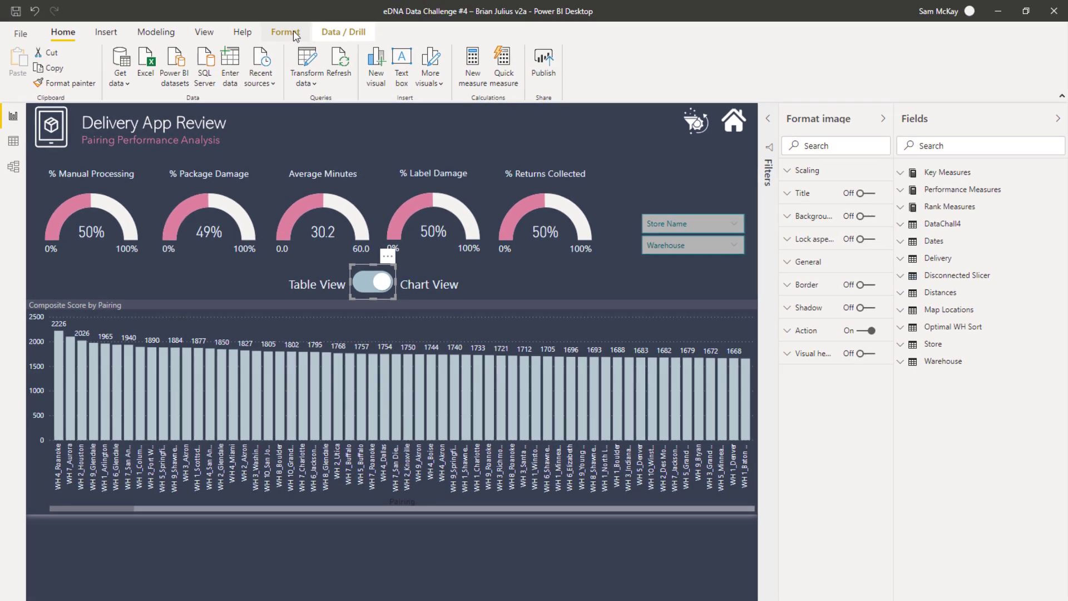
click(295, 35)
scroll(249, 55, up, 4)
Browse the Insert Shapes and Buttons lists, then jump to the ranked Perf Table page
click(361, 85)
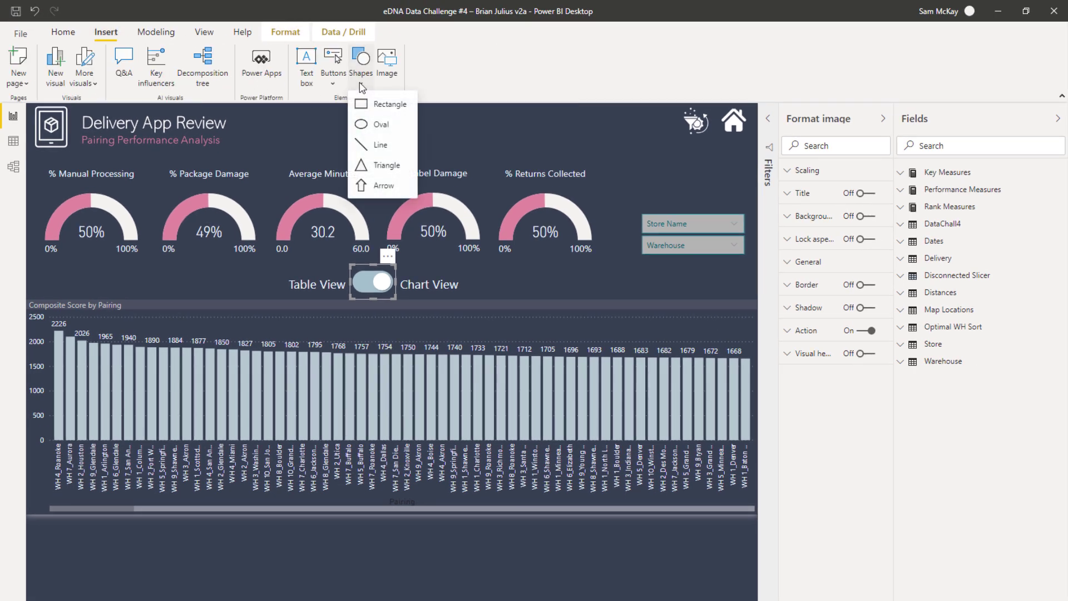
click(329, 84)
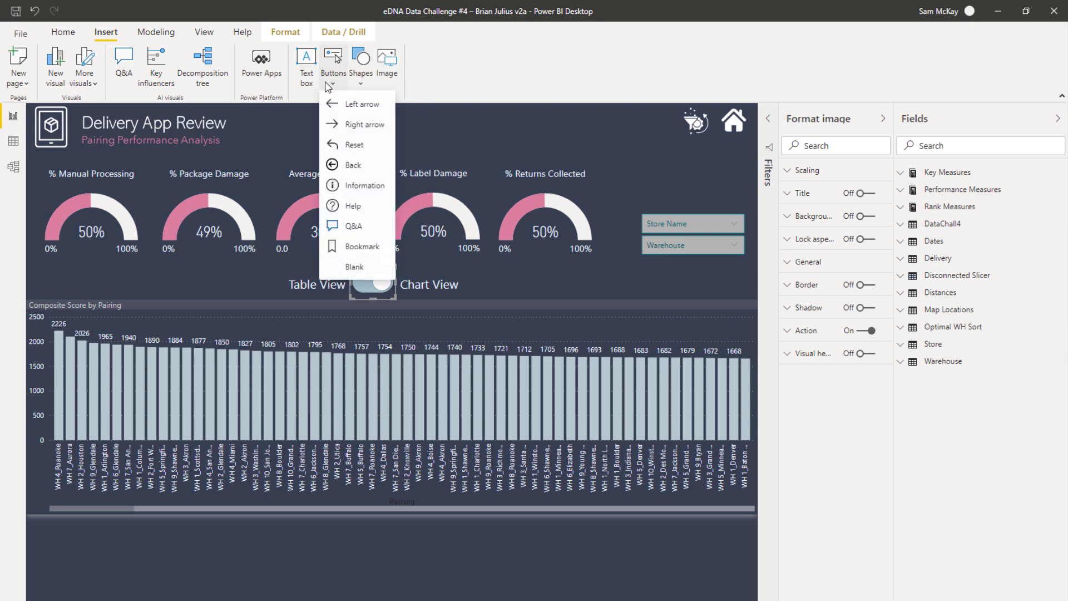
click(426, 99)
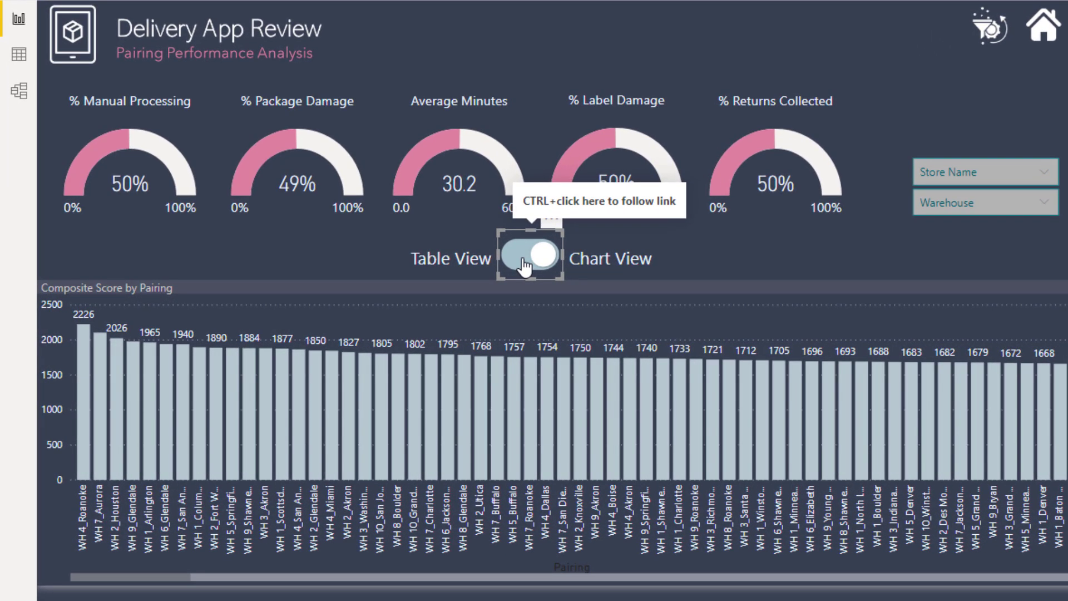
ctrl+click(525, 266)
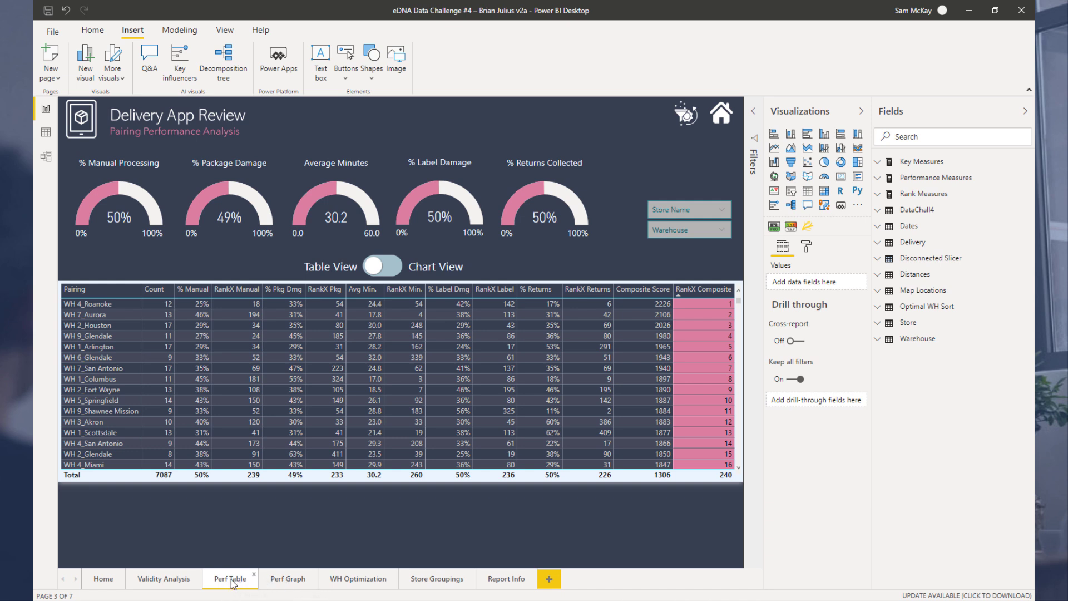
Go to Perf Graph, toggle to Perf Table, then toggle back to the Perf Graph chart
click(290, 580)
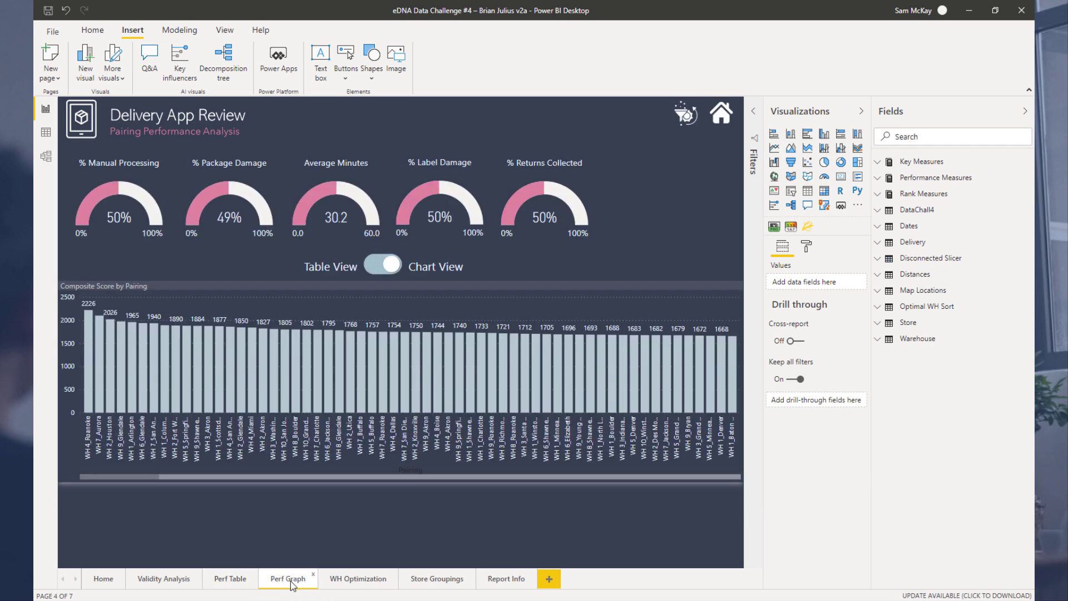
ctrl+click(384, 271)
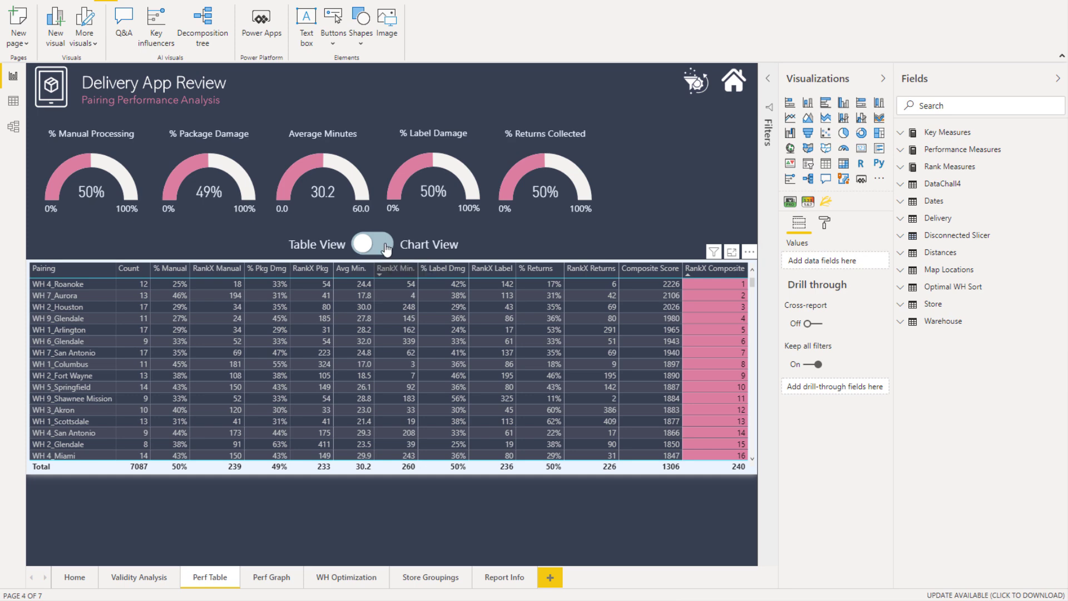
ctrl+click(387, 247)
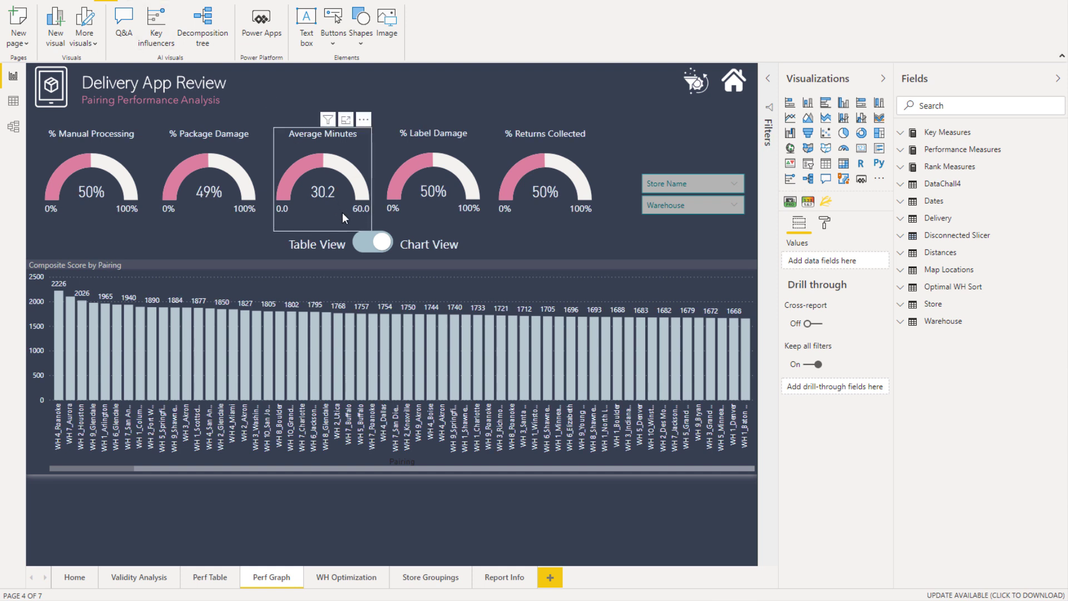
Verify the toggle image's Page navigation action targets Perf Table, then jump there and back to Perf Graph
click(360, 234)
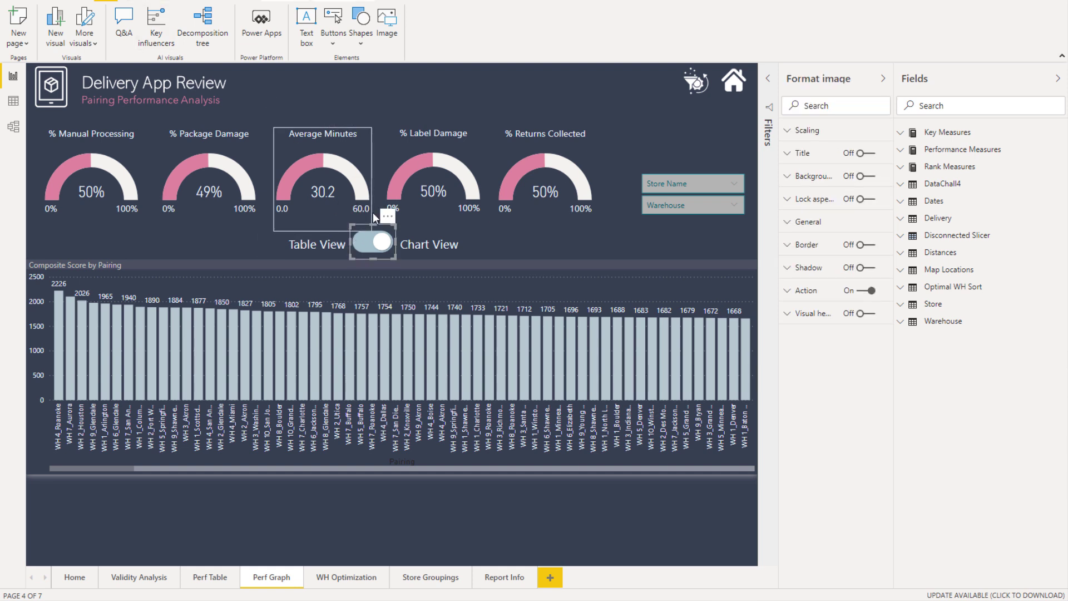
click(791, 291)
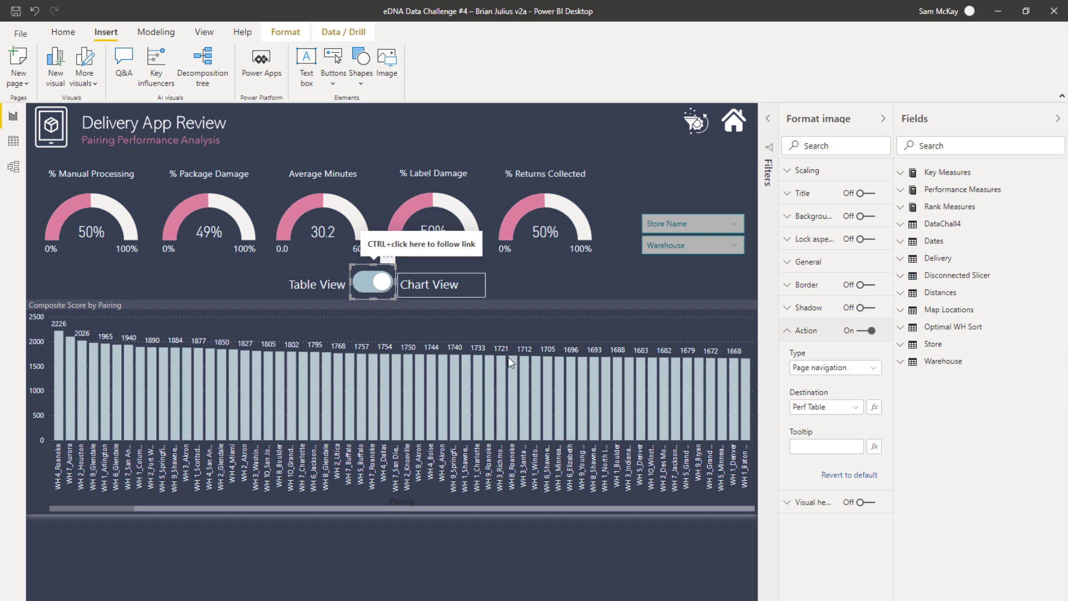
ctrl+click(371, 286)
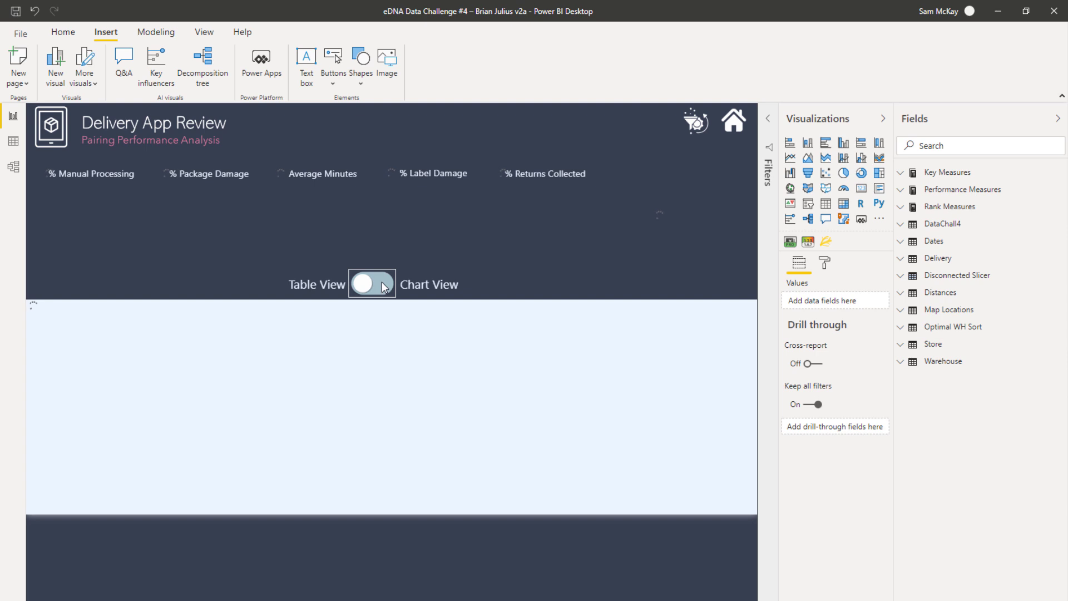
ctrl+click(383, 287)
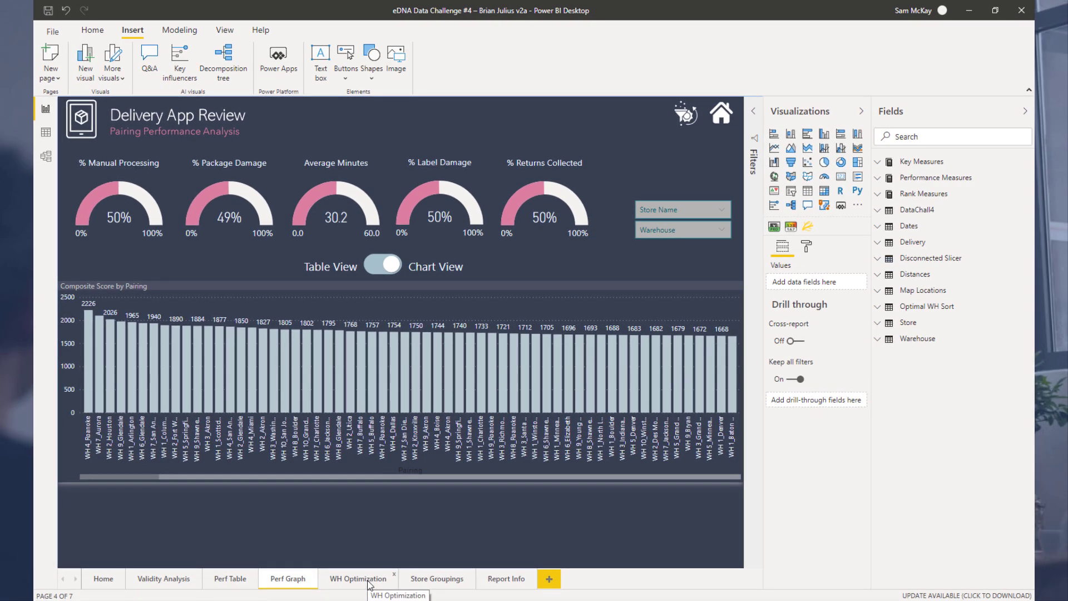
Go to the WH Optimization page and filter it to Bowie, showing WH 5 and $185,950 savings
click(354, 583)
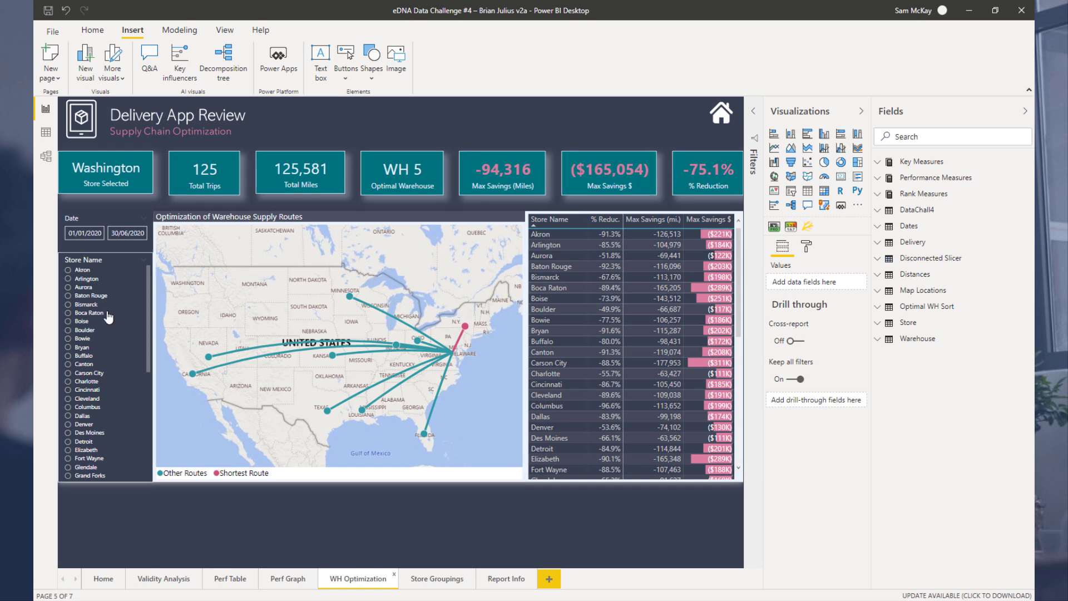
click(69, 338)
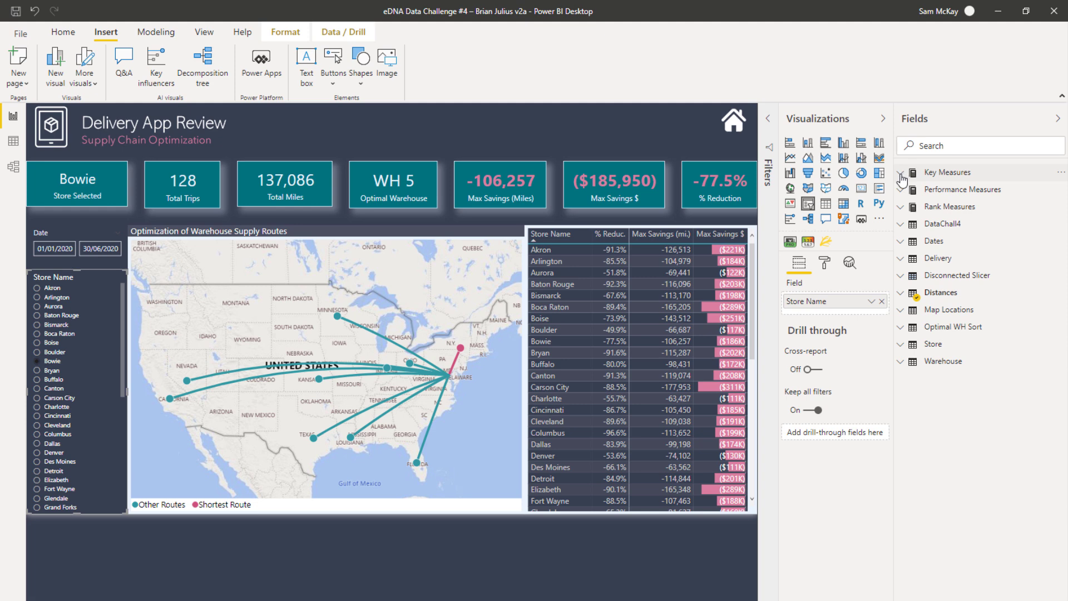
Hide the Visualizations pane, browse the Key Measures and Performance Measures lists, then return Home
click(883, 118)
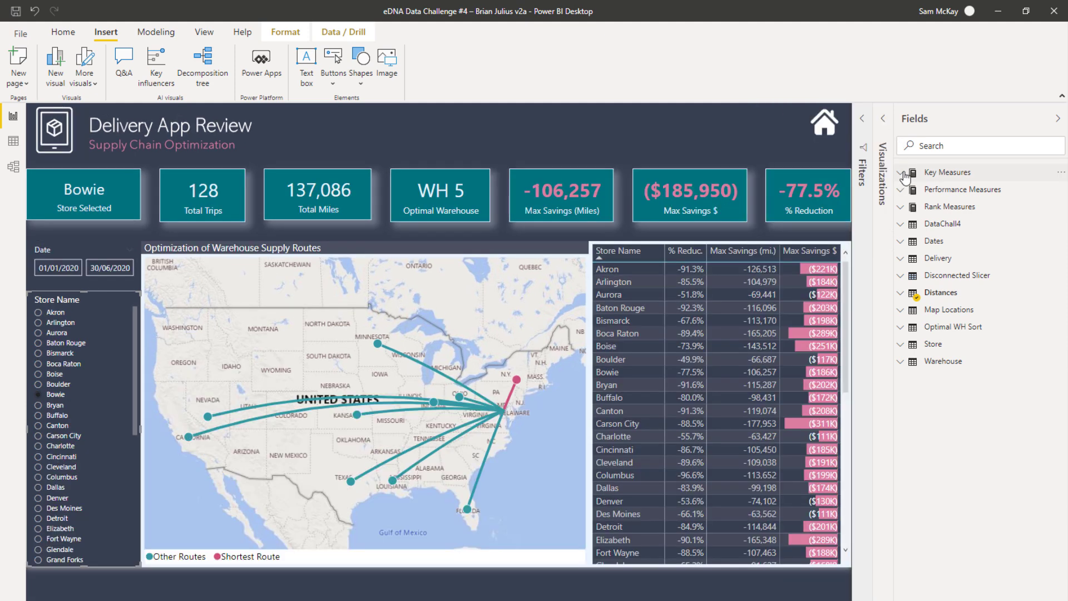
click(905, 176)
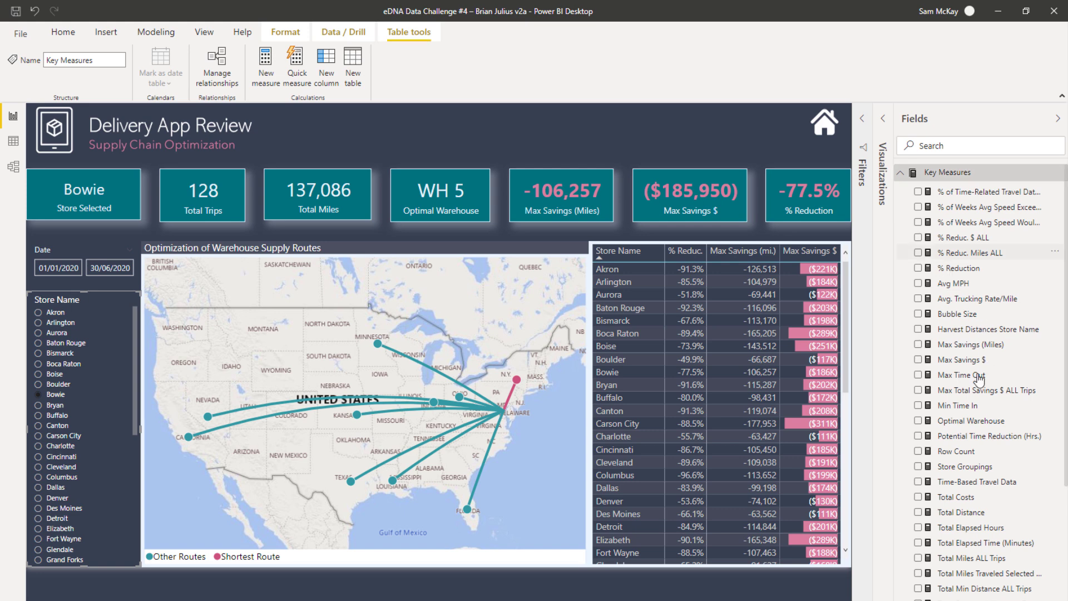
scroll(978, 386, down, 4)
scroll(978, 390, up, 4)
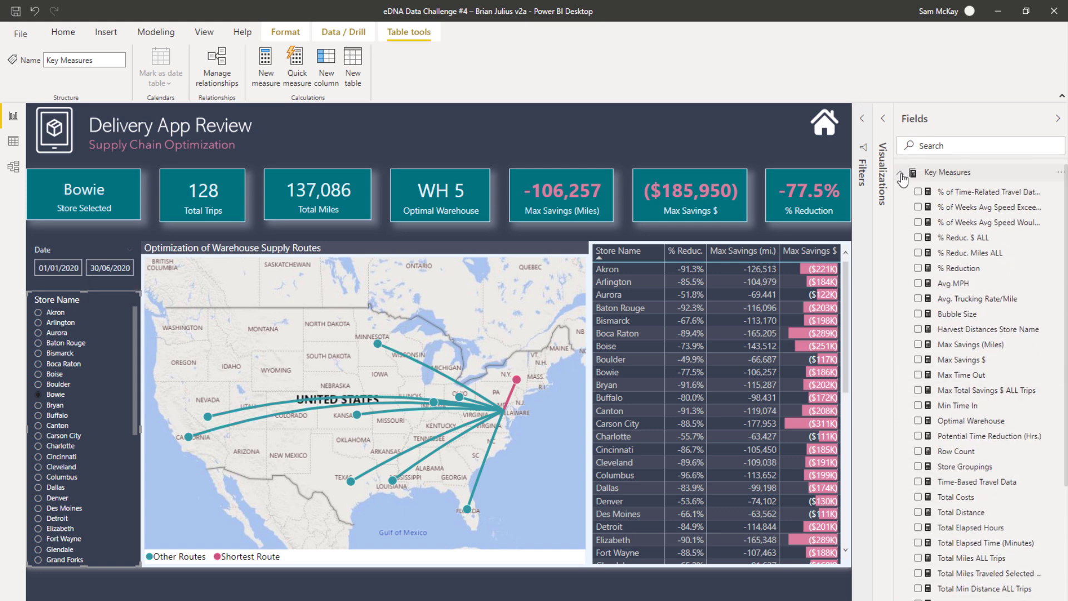
click(900, 174)
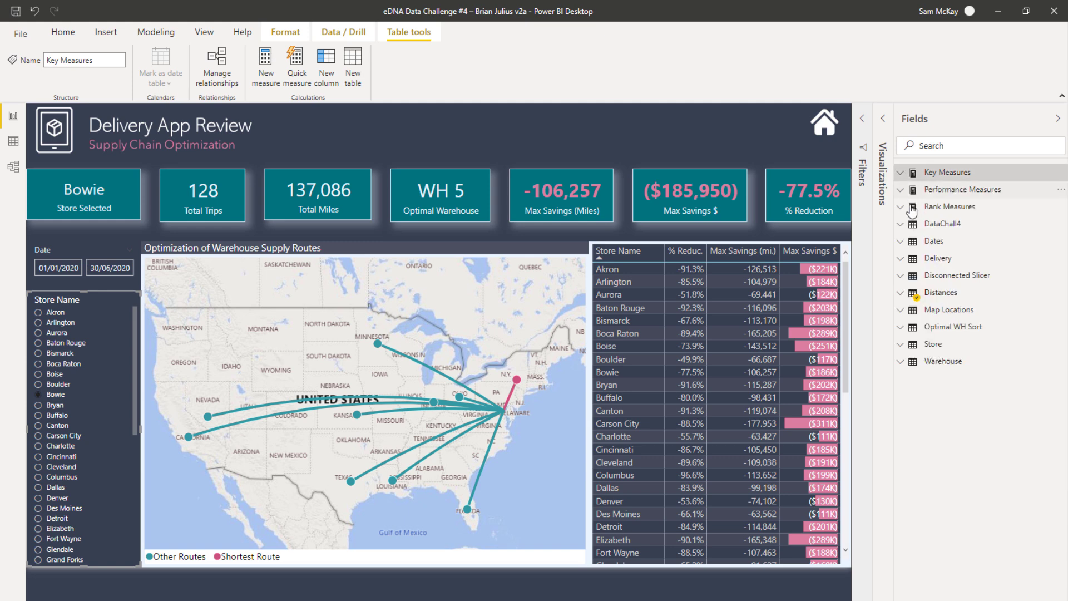
click(900, 192)
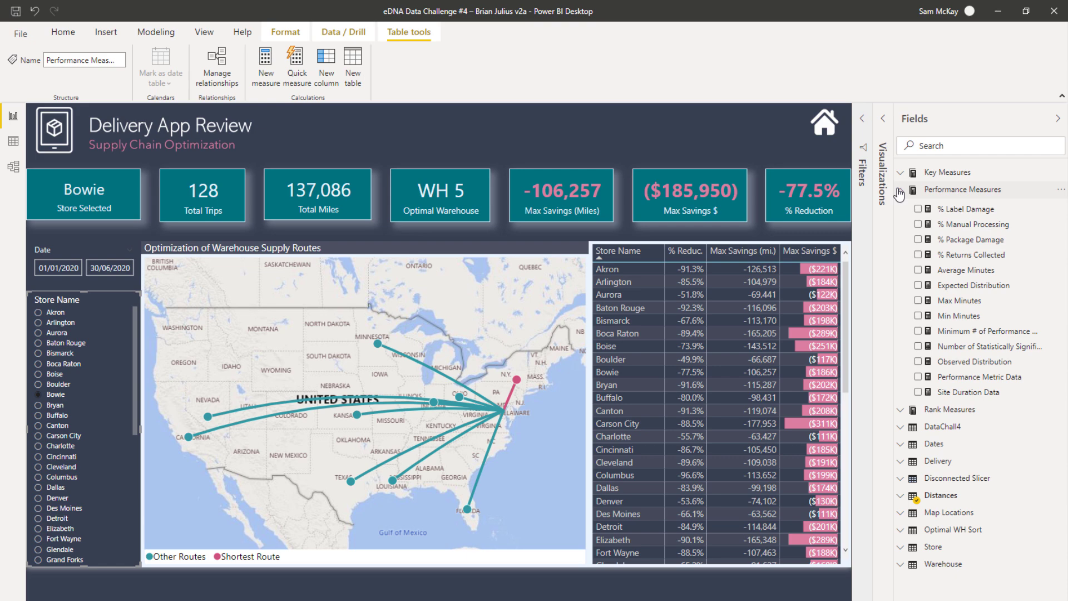
click(900, 192)
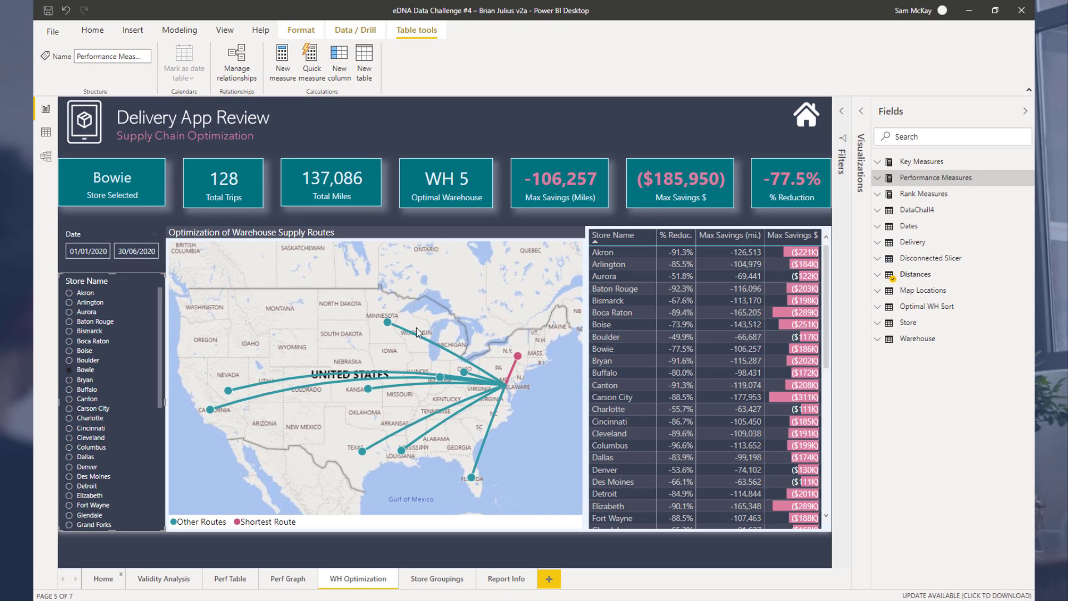
ctrl+click(813, 121)
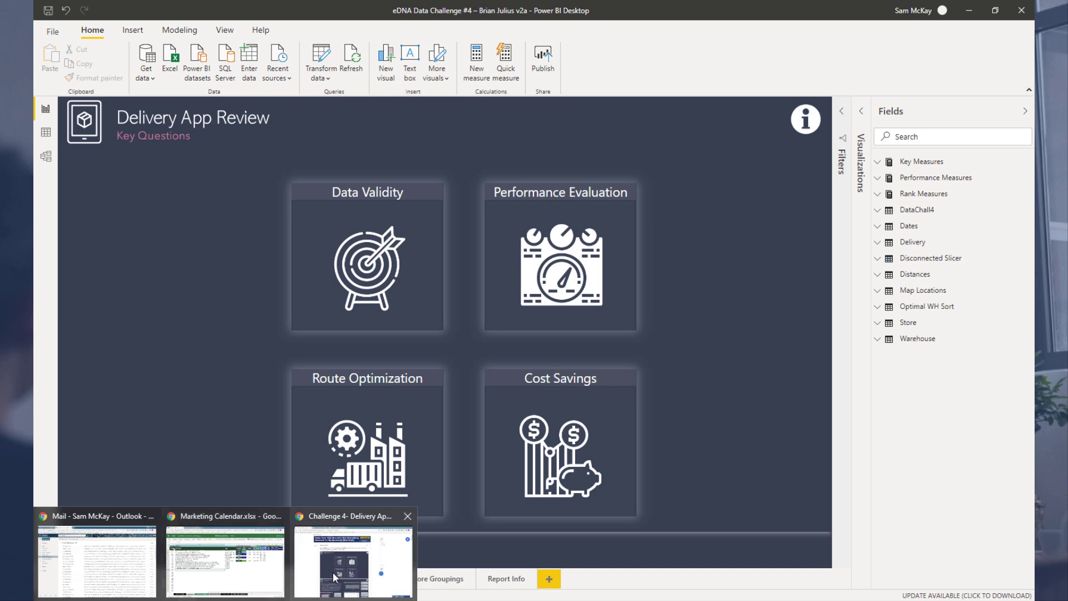
Bring up the forum post in Chrome and read through the Challenge 4 delivery app write-up
click(332, 570)
scroll(143, 267, down, 20)
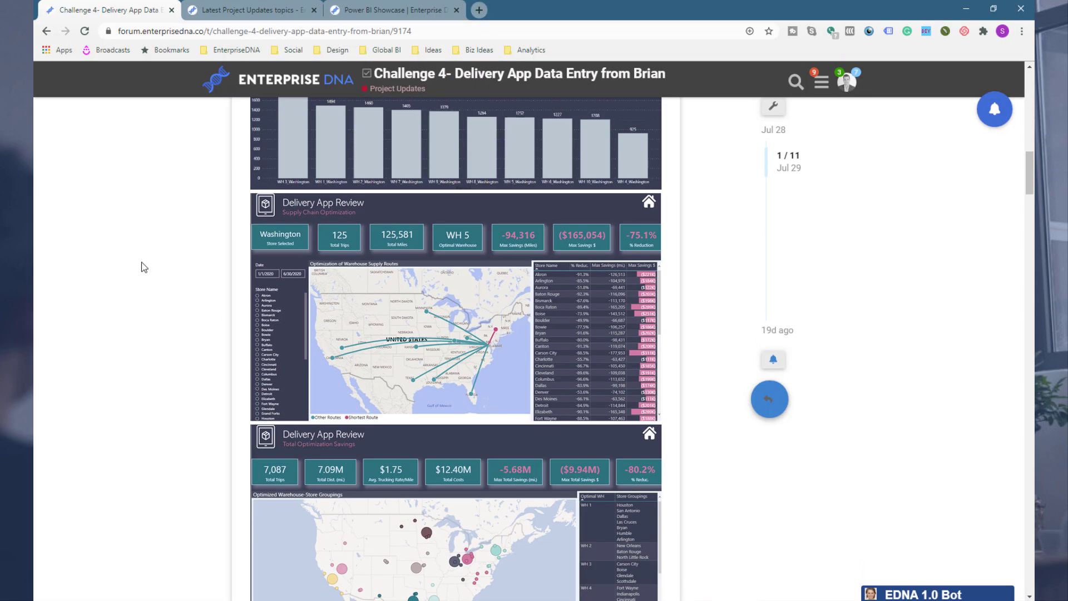
scroll(144, 267, down, 6)
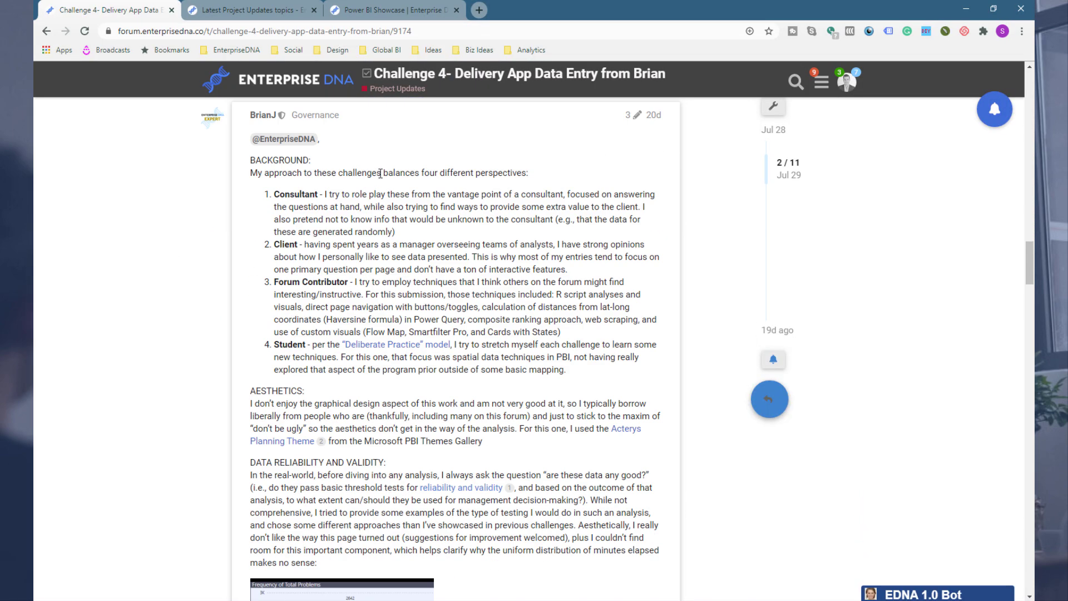
scroll(424, 401, down, 6)
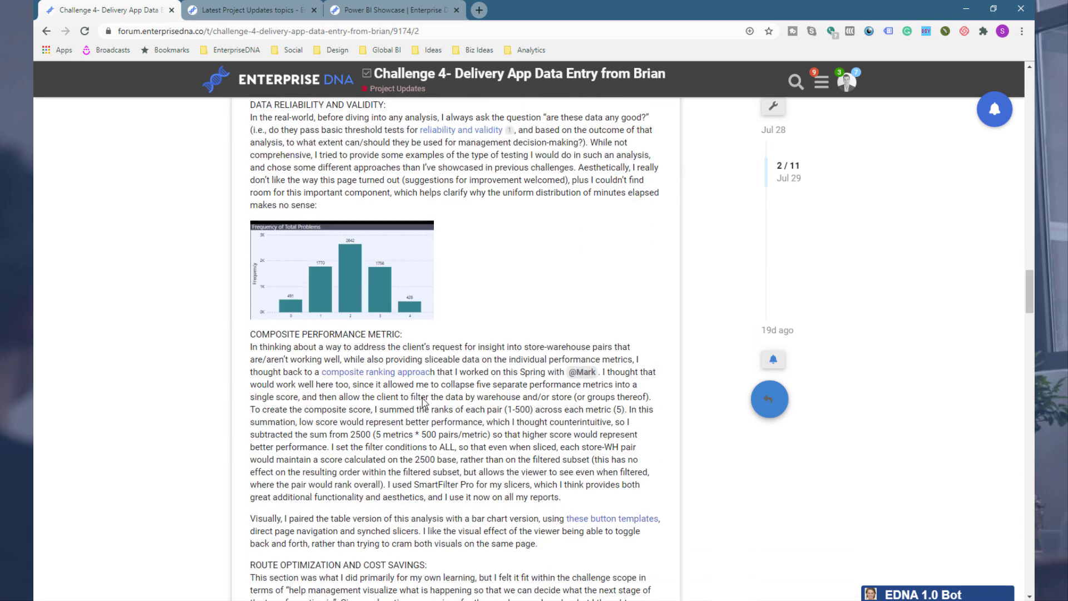
scroll(424, 401, down, 6)
scroll(423, 402, down, 8)
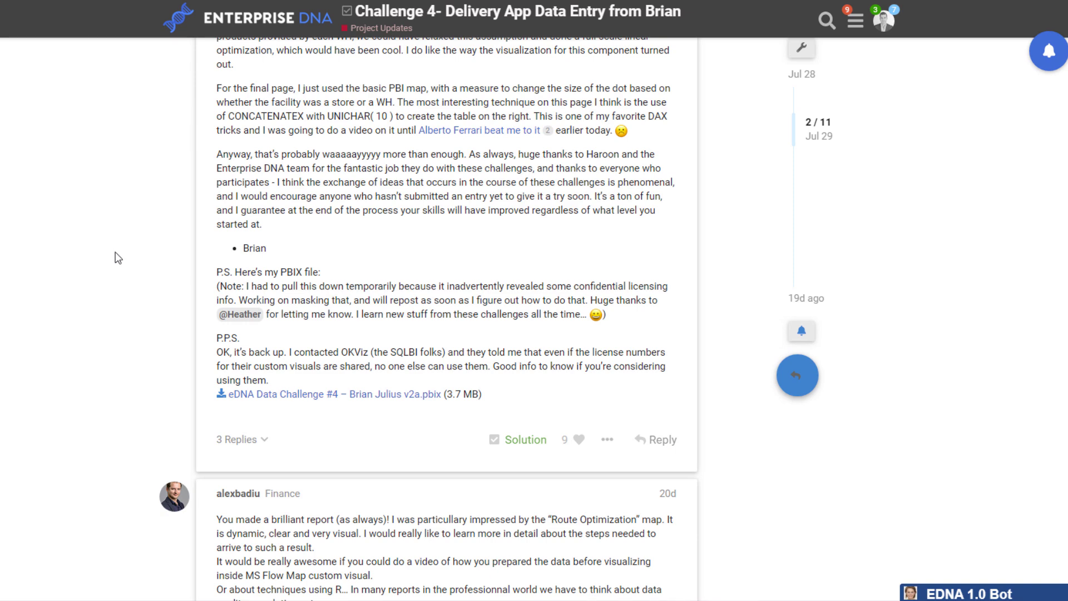
scroll(118, 257, up, 5)
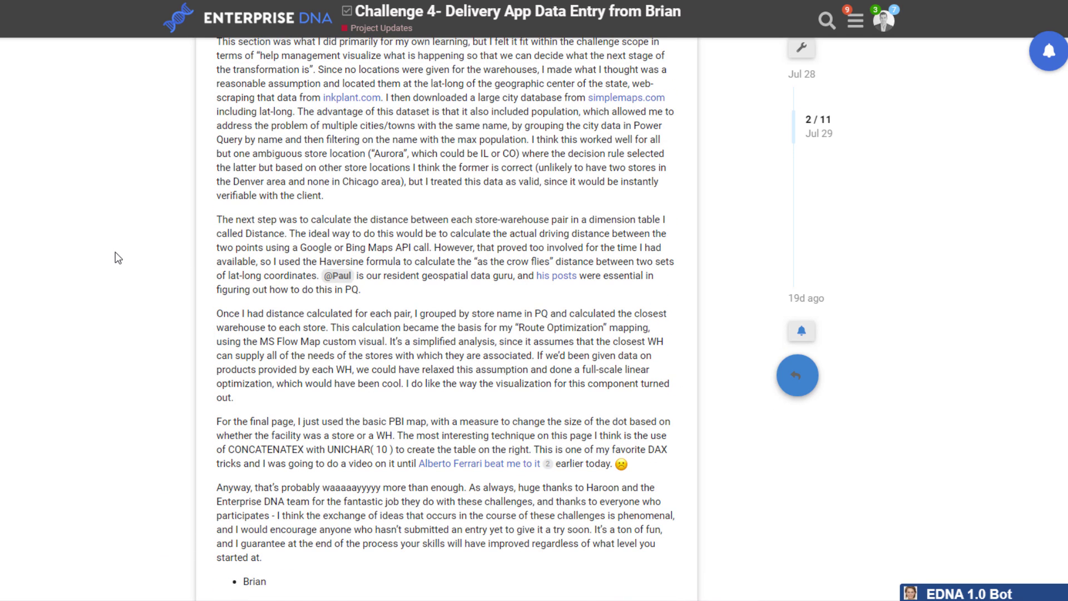
scroll(118, 258, up, 3)
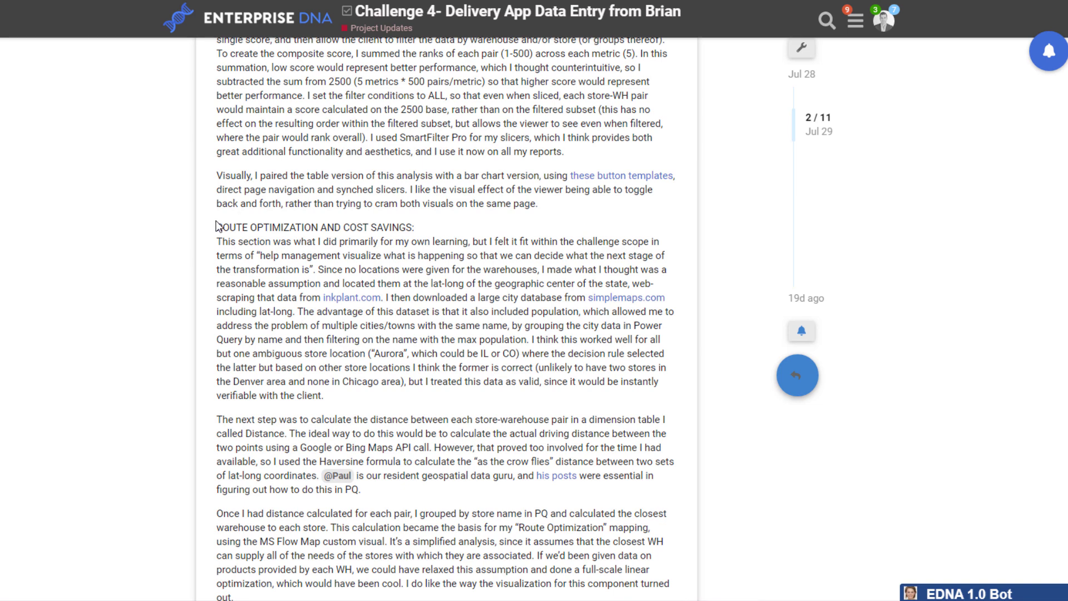
Highlight the Route Optimization and Cost Savings heading, read the rest, then return to Power BI
drag(217, 227, 421, 223)
click(452, 222)
scroll(166, 234, down, 8)
scroll(165, 239, down, 1)
scroll(165, 239, down, 1)
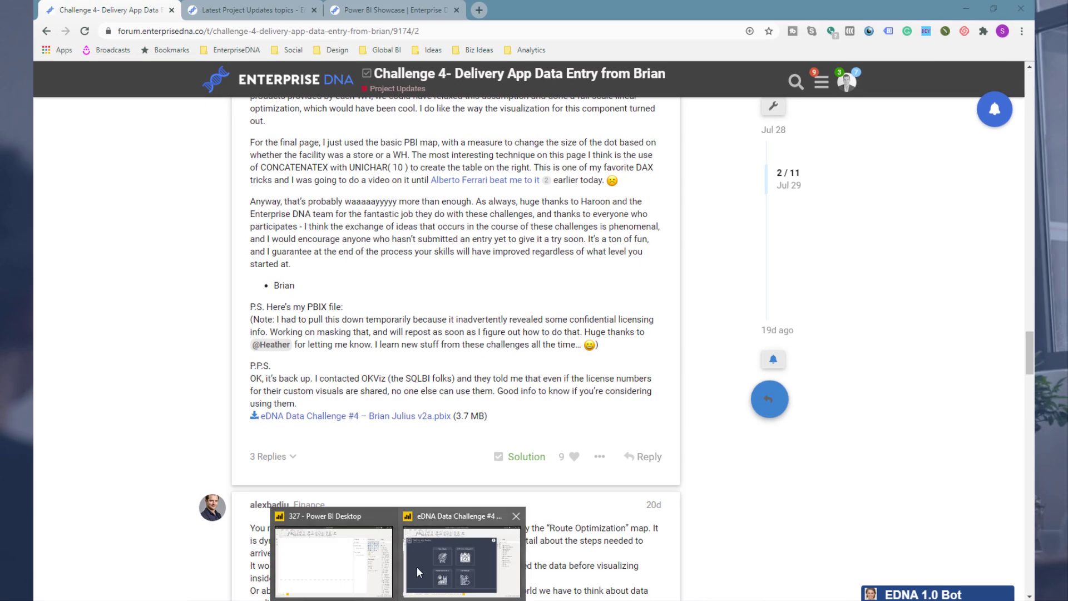
click(423, 567)
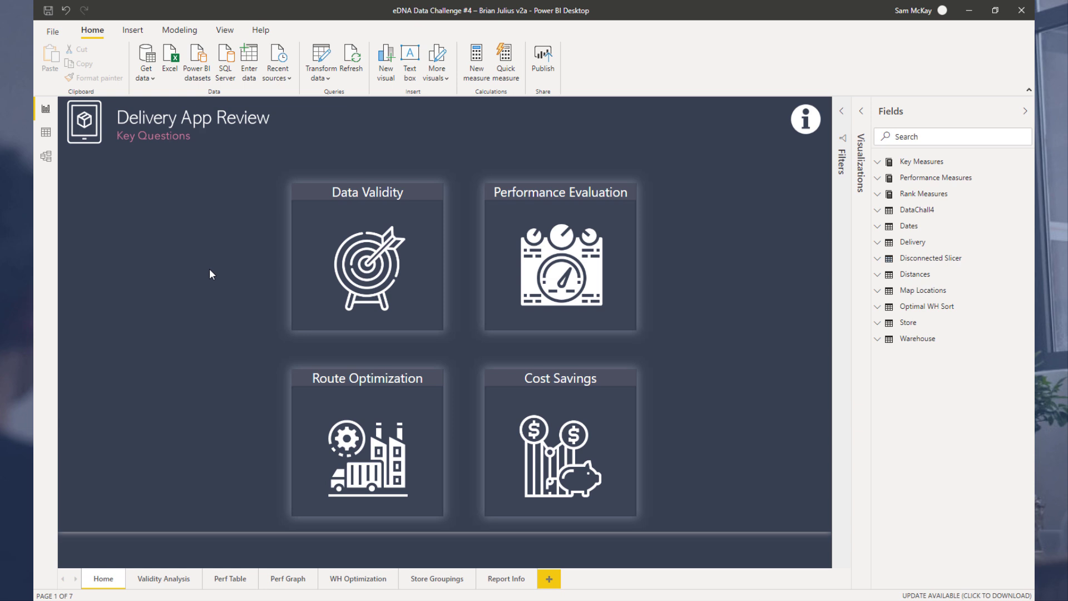
Switch to the Validity Analysis page with its Internal Data Validity findings and charts
click(165, 581)
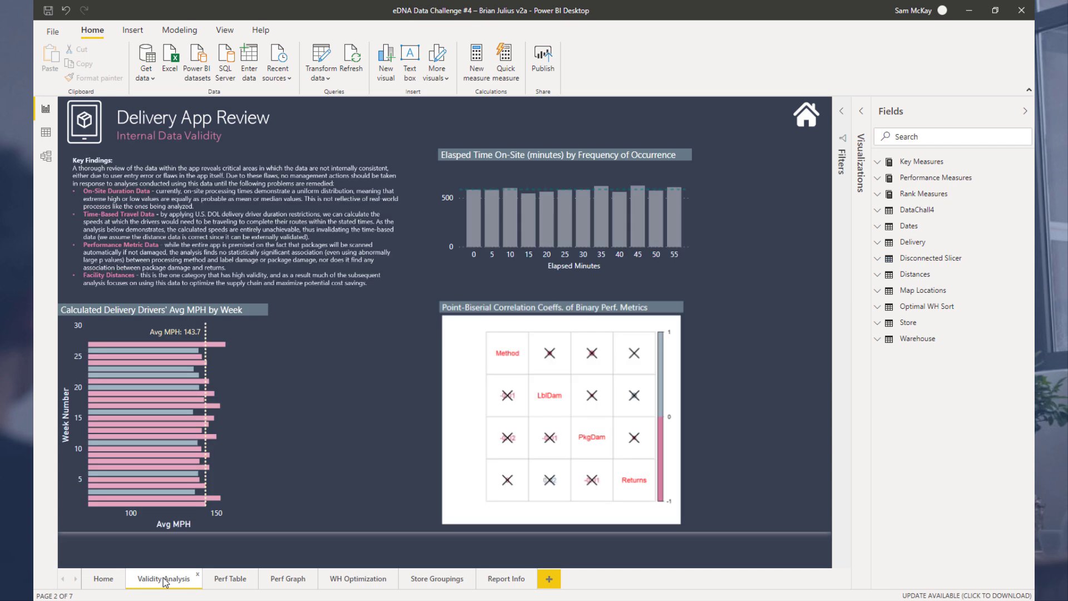